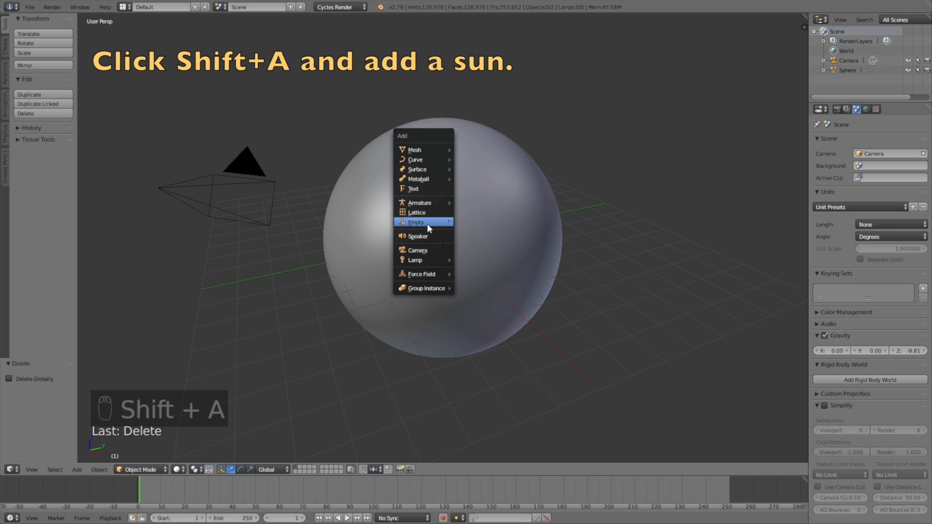
Step: Add a sun lamp and raise it about 6.84 units along the Z axis, above the sphere
{"action": "mouse_move", "coordinate": [427, 260]}
{"action": "left_click", "coordinate": [479, 270]}
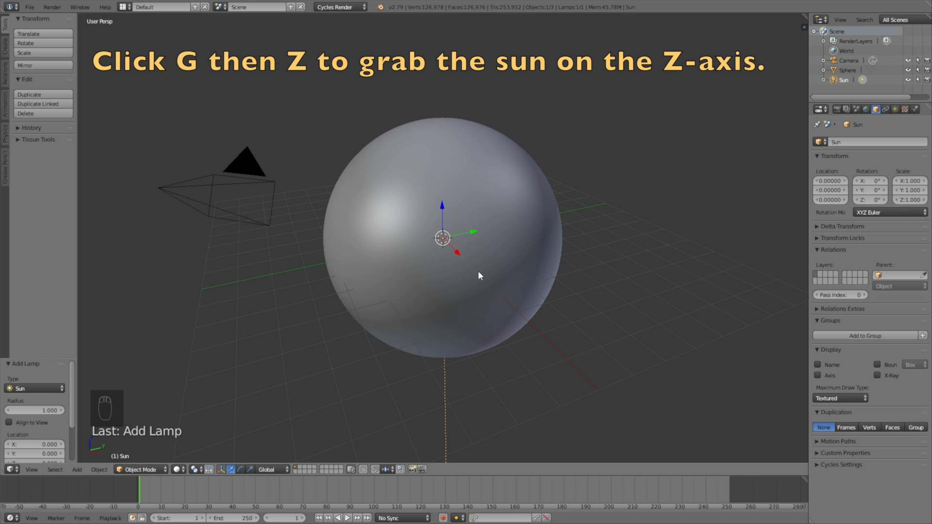
{"action": "key", "text": "g"}
{"action": "key", "text": "z"}
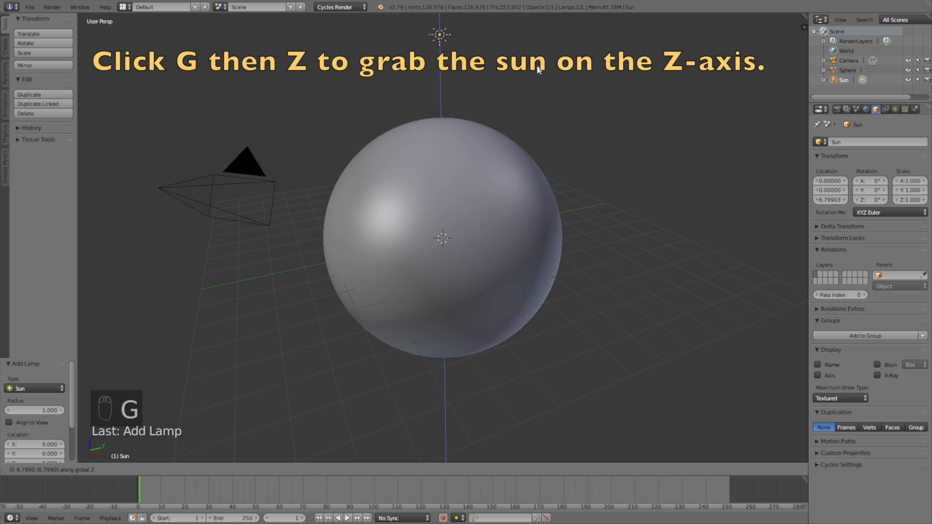
{"action": "left_click", "coordinate": [537, 66]}
Step: Set the sun lamp's emission strength to 5
{"action": "left_click", "coordinate": [896, 109]}
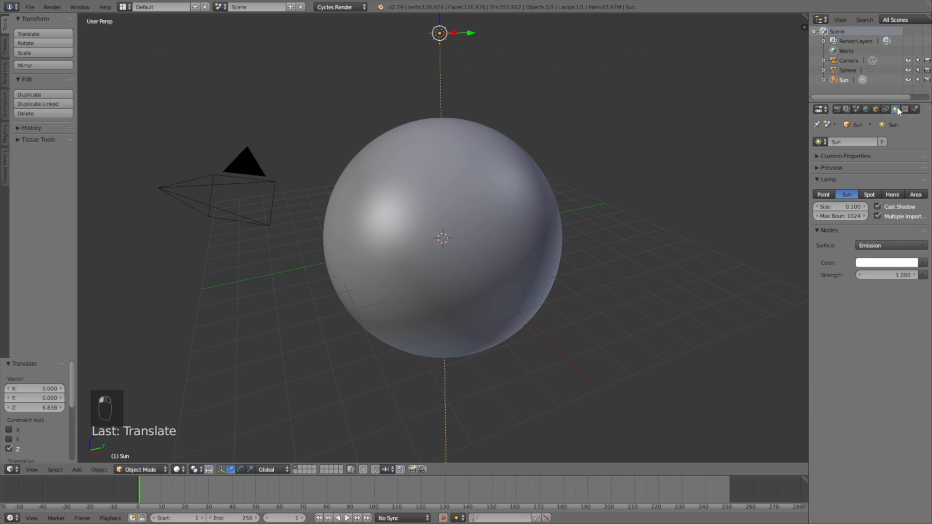
{"action": "left_click", "coordinate": [871, 273]}
{"action": "type", "text": "5"}
{"action": "key", "text": "Return"}
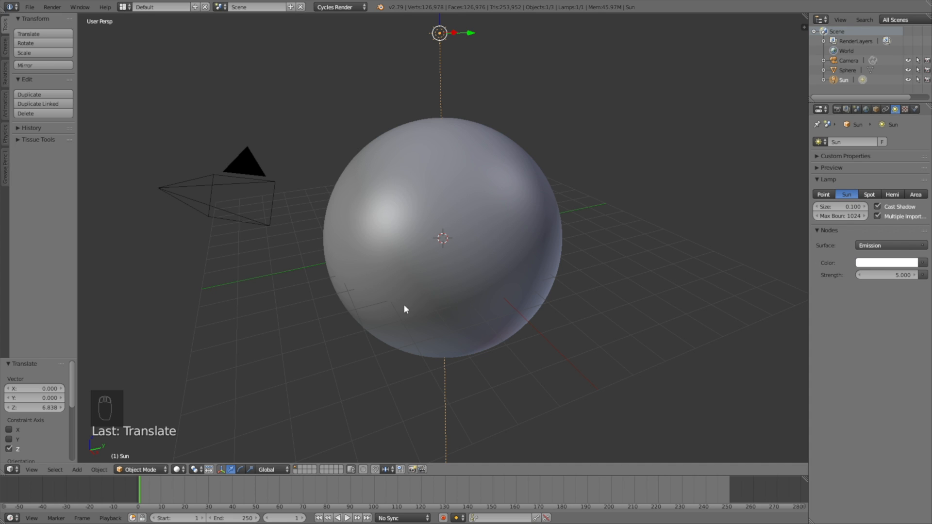
Step: Display the viewport in Rendered shading and set the Cycles render device to GPU Compute
{"action": "left_click", "coordinate": [178, 469]}
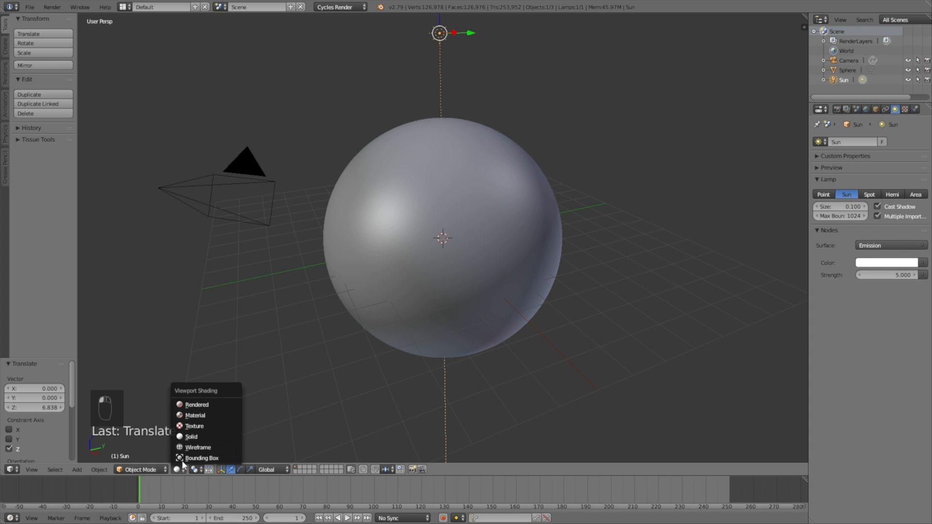
{"action": "left_click", "coordinate": [211, 407]}
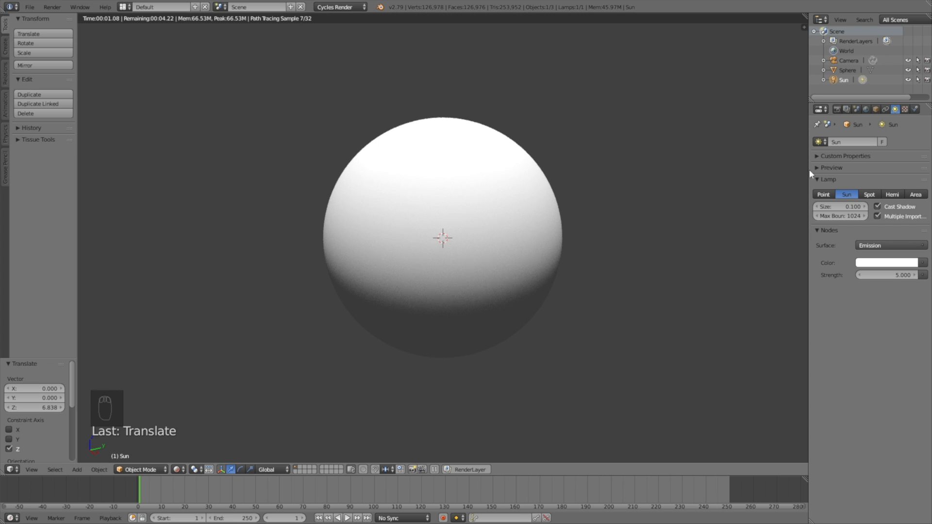
{"action": "left_click", "coordinate": [837, 110]}
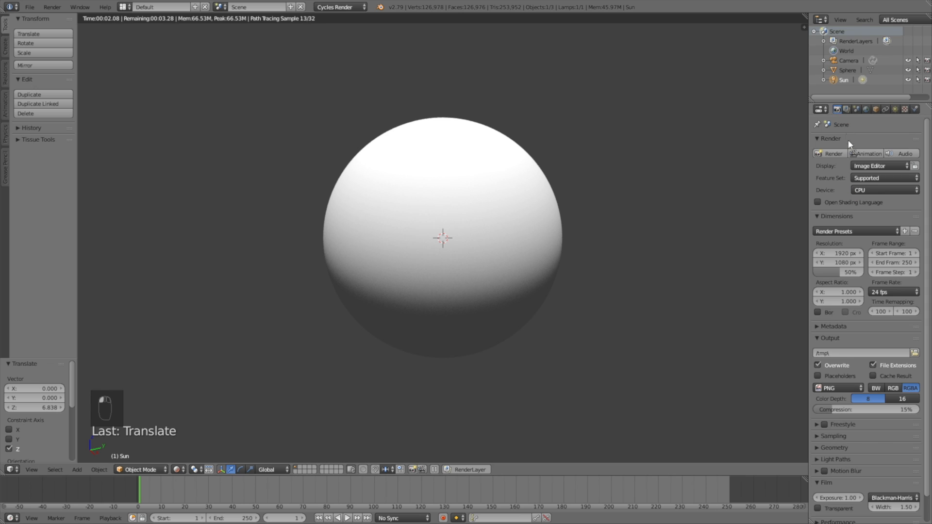
{"action": "left_click", "coordinate": [862, 188]}
{"action": "left_click", "coordinate": [871, 166]}
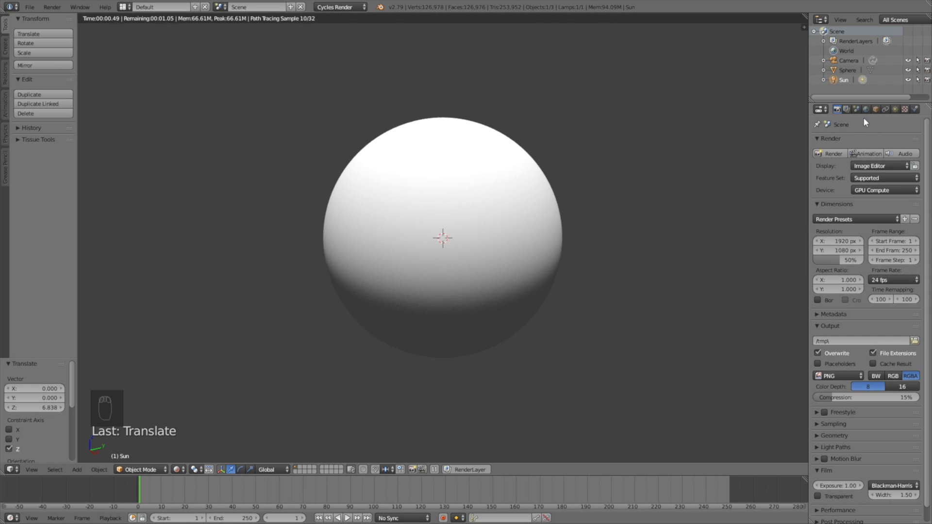
Step: Set the world's surface color to black
{"action": "left_click", "coordinate": [865, 109]}
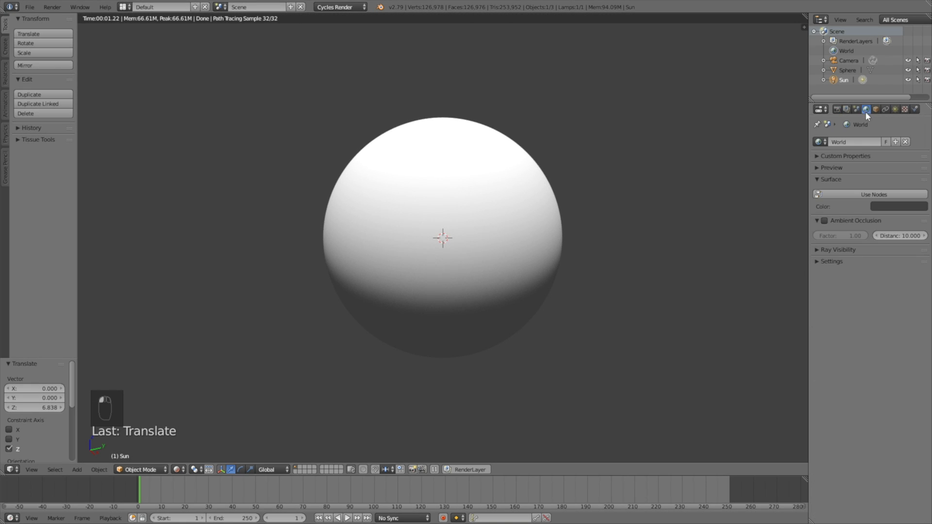
{"action": "left_click", "coordinate": [886, 203]}
{"action": "left_click_drag", "start_coordinate": [917, 141], "coordinate": [918, 147]}
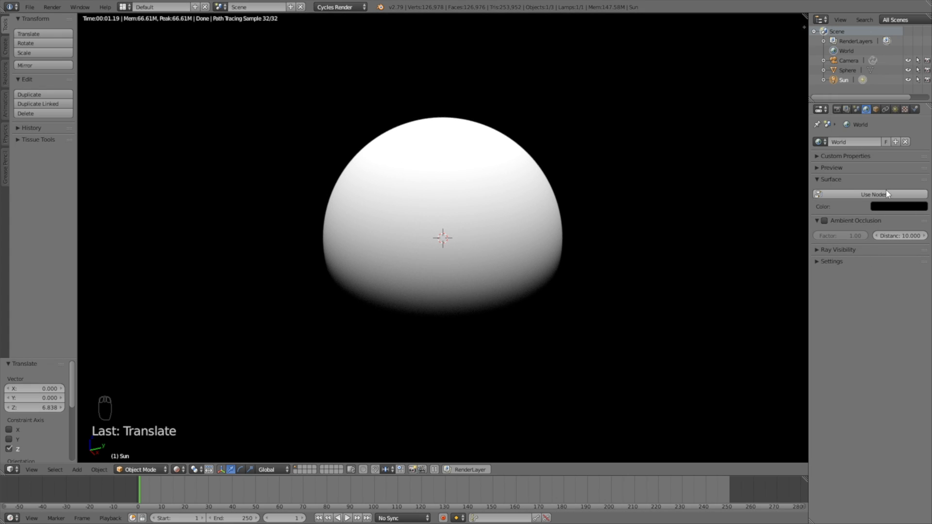
Step: Create a new material on the sphere and use an Image Texture for its diffuse color
{"action": "right_click", "coordinate": [503, 164]}
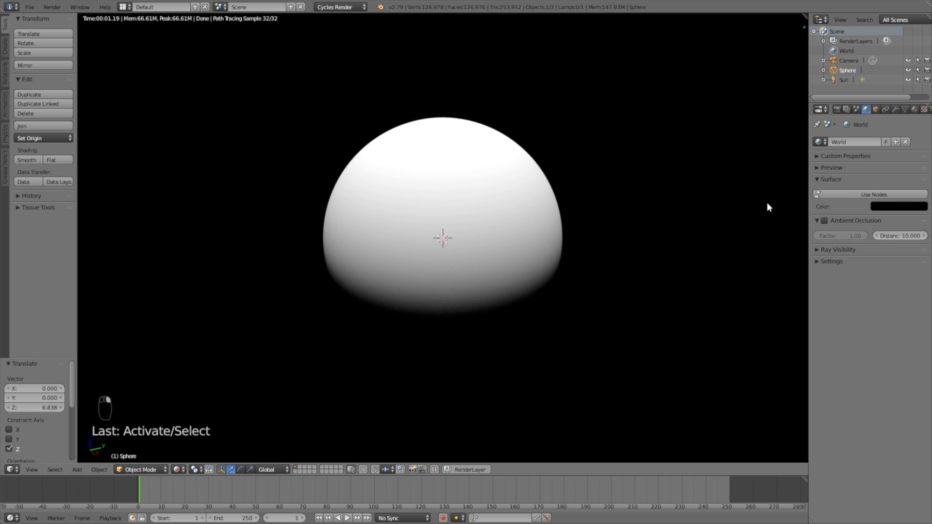
{"action": "left_click", "coordinate": [915, 110]}
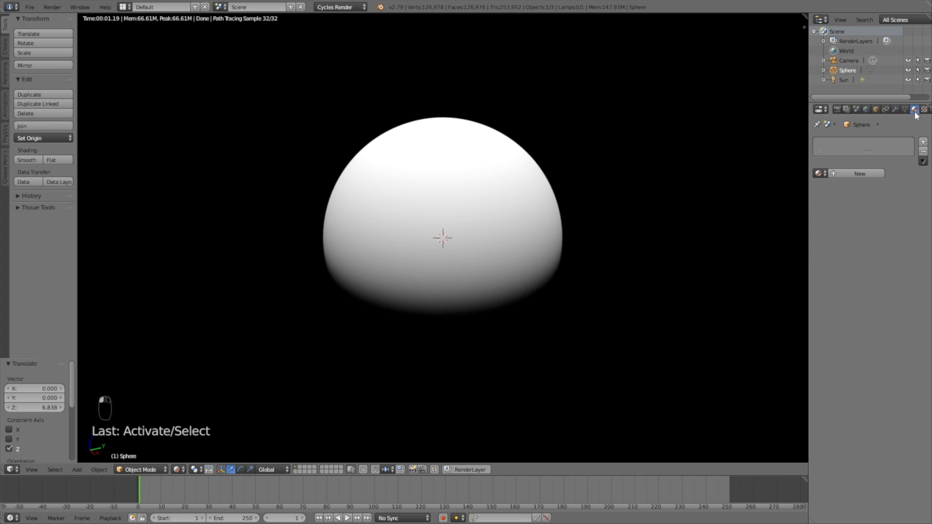
{"action": "left_click", "coordinate": [870, 176]}
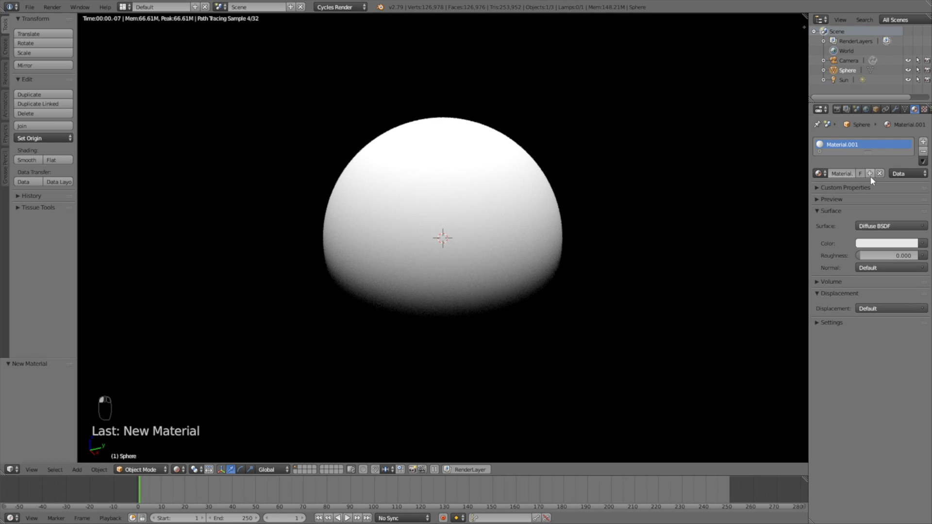
{"action": "left_click", "coordinate": [923, 243]}
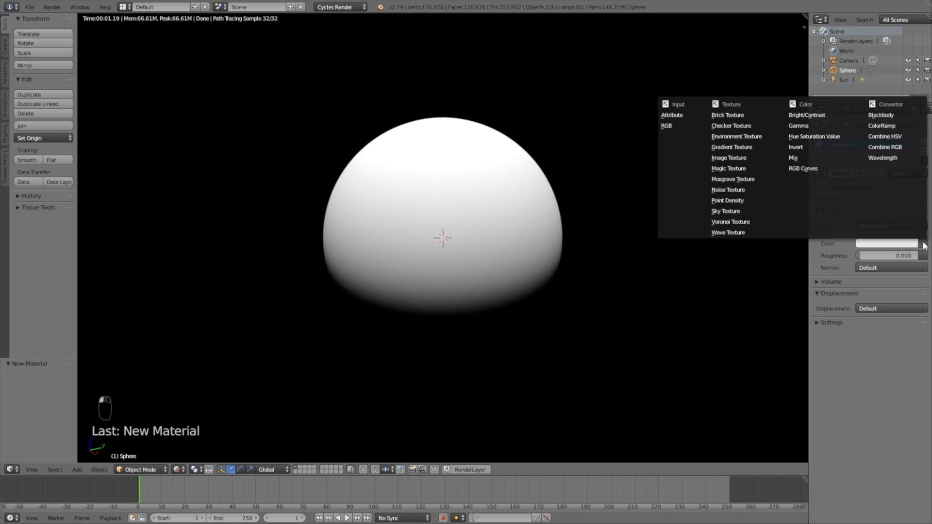
{"action": "left_click", "coordinate": [746, 158]}
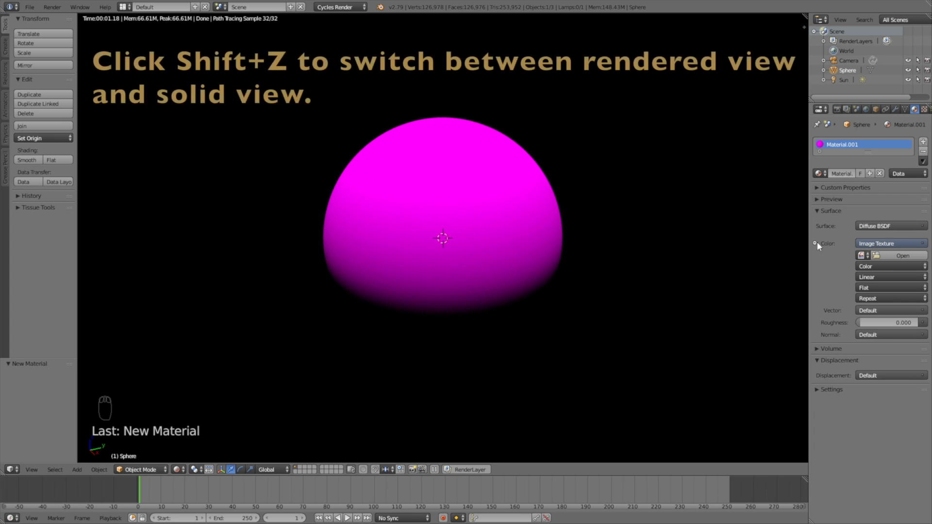
Step: Return to solid shading and unwrap the whole sphere mesh in Edit Mode with Sphere Projection
{"action": "key", "text": "shift+z"}
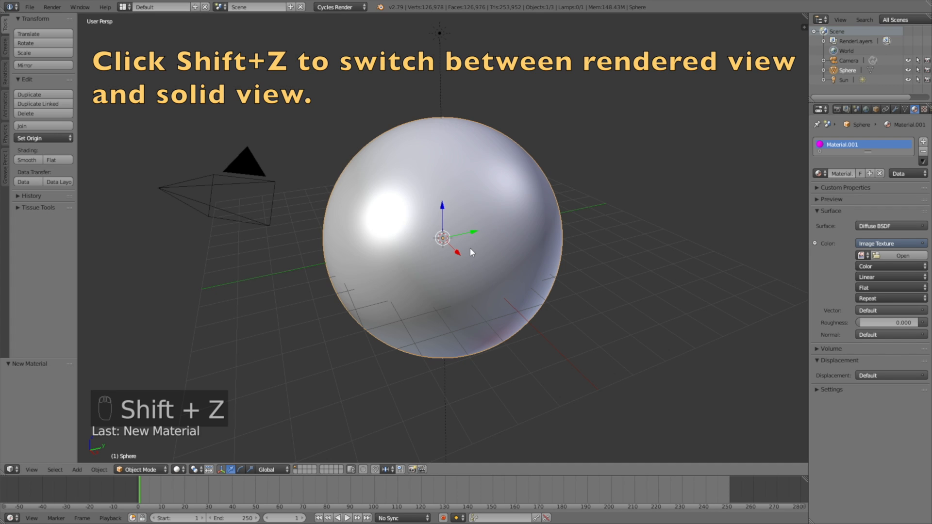
{"action": "key", "text": "Tab"}
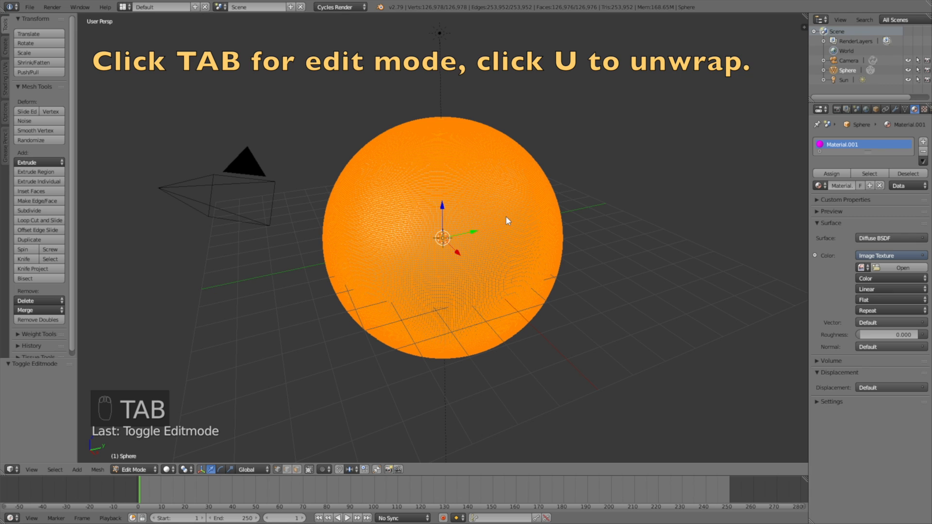
{"action": "key", "text": "u"}
{"action": "left_click", "coordinate": [507, 221]}
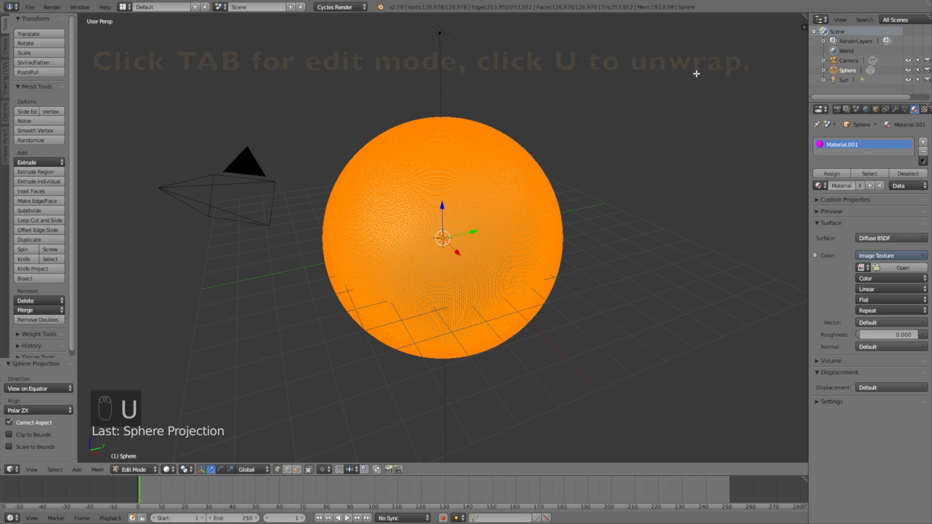
Step: Split the 3D view into two areas and make the new one a UV/Image Editor
{"action": "left_click_drag", "start_coordinate": [807, 16], "coordinate": [492, 94]}
{"action": "left_click", "coordinate": [503, 470]}
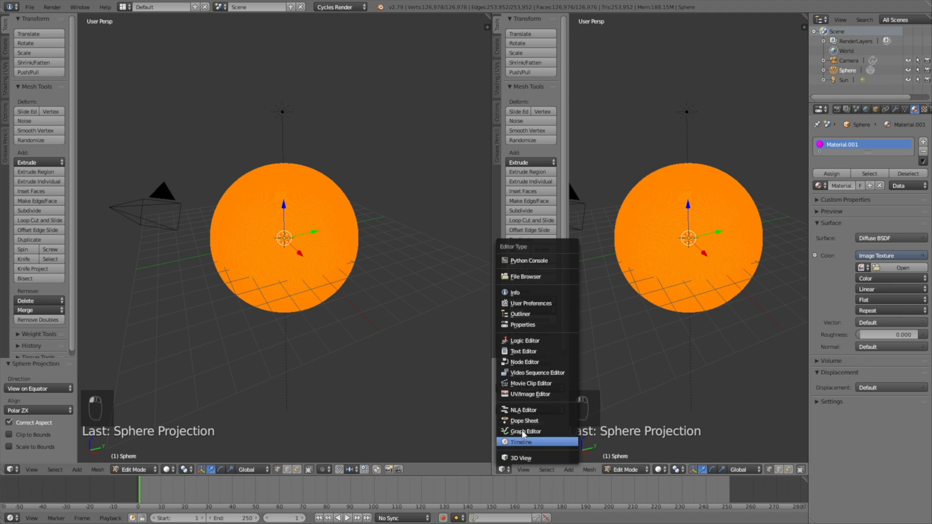
{"action": "left_click", "coordinate": [534, 395]}
{"action": "scroll", "coordinate": [678, 222], "scroll_direction": "up", "scroll_amount": 3}
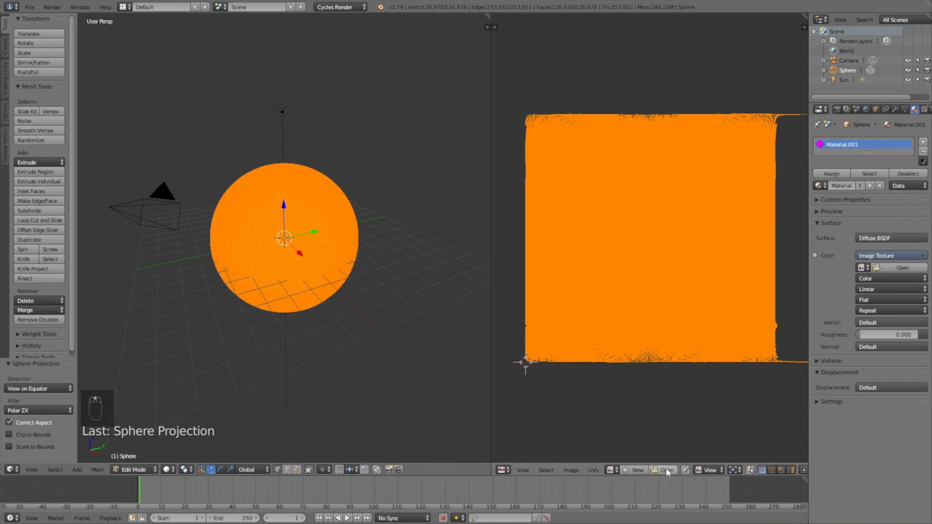
Step: Open Colors.jpg from the Earth Maps folder in the UV/Image Editor
{"action": "left_click", "coordinate": [666, 470]}
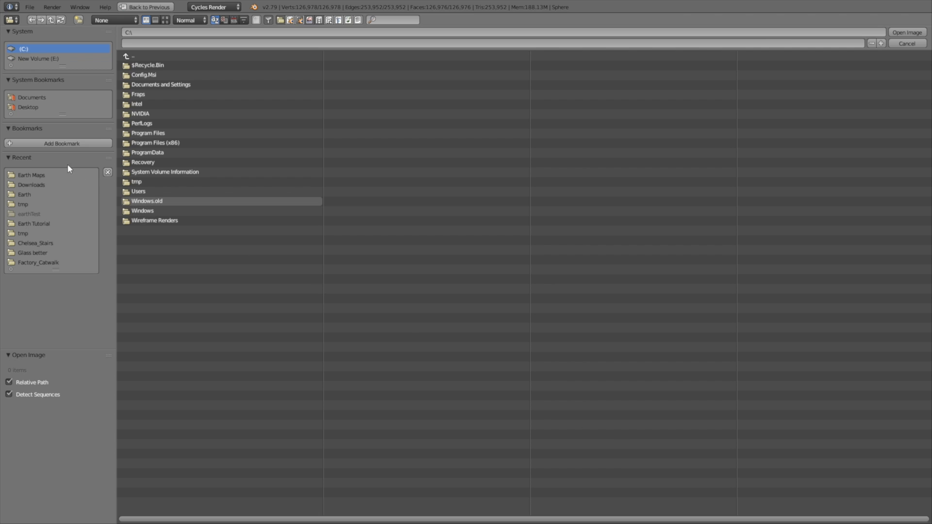
{"action": "left_click", "coordinate": [42, 175]}
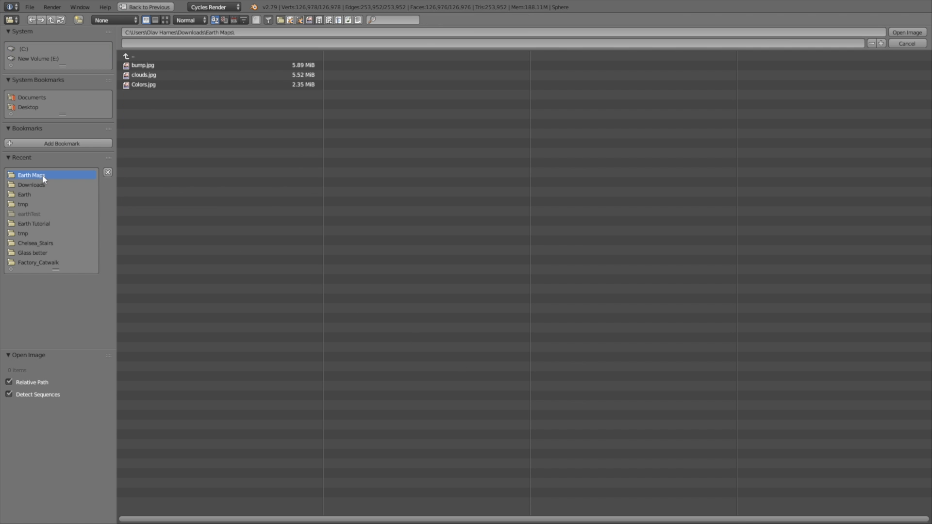
{"action": "left_click", "coordinate": [157, 86]}
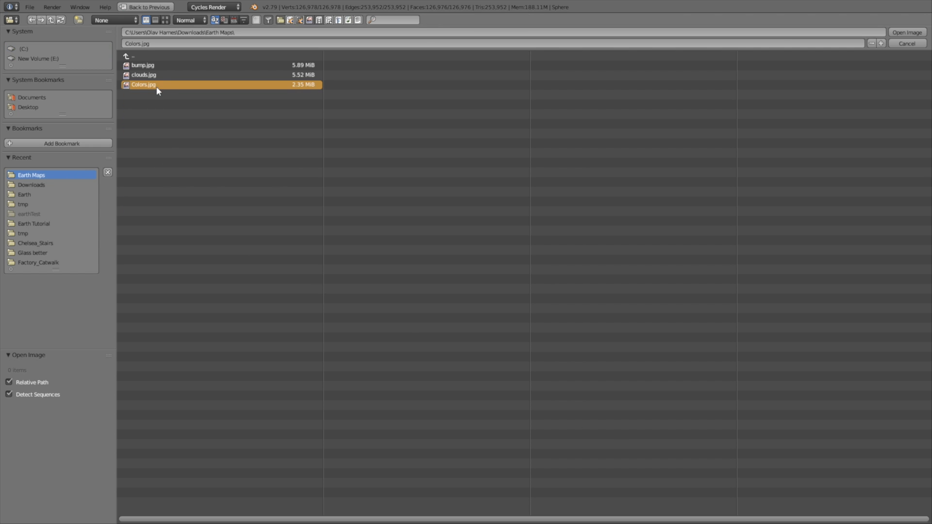
{"action": "left_click", "coordinate": [899, 32]}
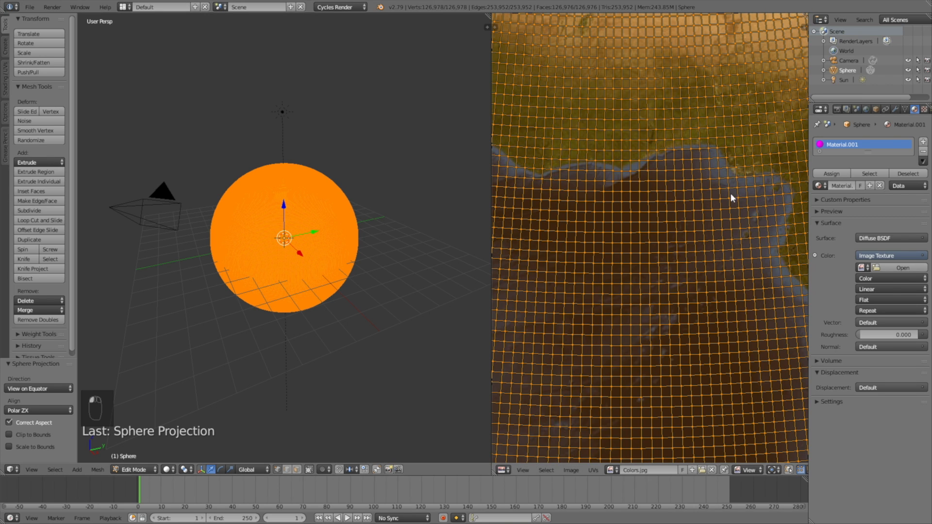
{"action": "scroll", "coordinate": [686, 209], "scroll_direction": "down", "scroll_amount": 5}
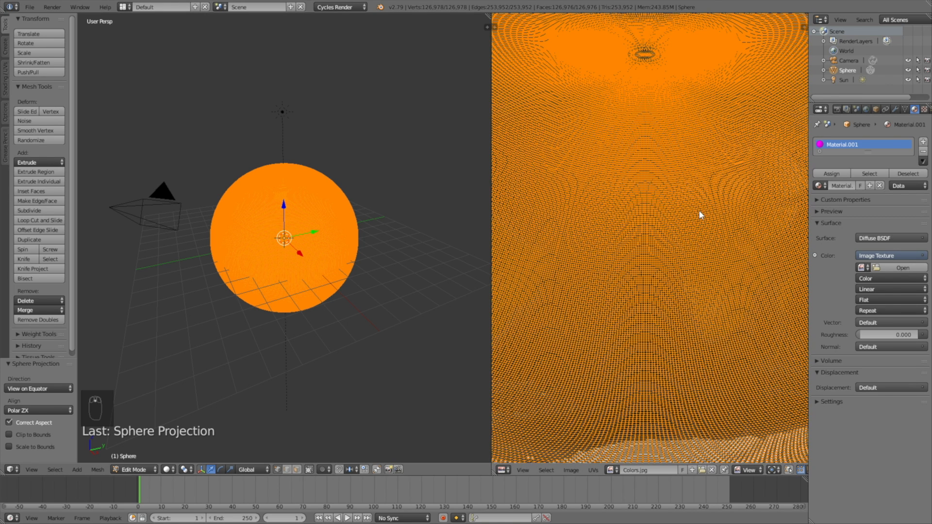
Step: Assign Colors.jpg to the material's color texture and preview the sphere in rendered view before returning to solid view
{"action": "left_click", "coordinate": [860, 268]}
{"action": "left_click", "coordinate": [851, 286]}
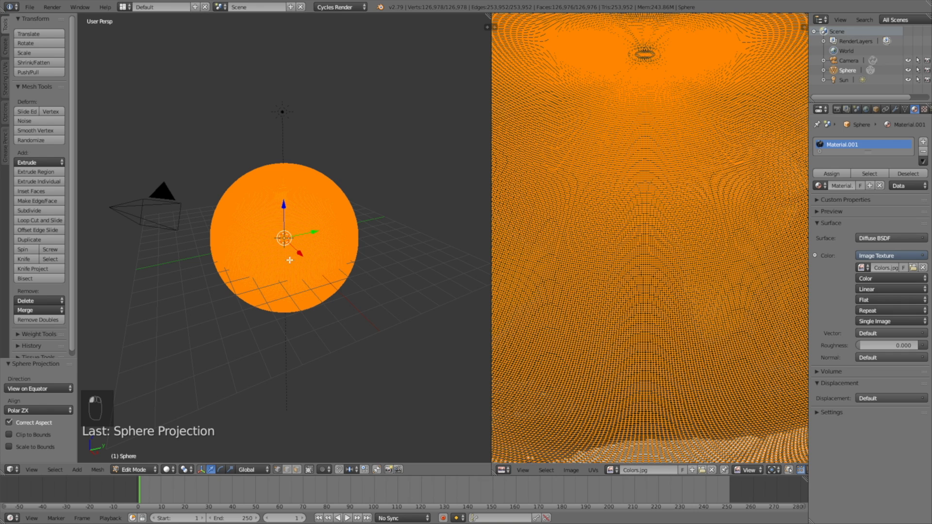
{"action": "key", "text": "shift+z"}
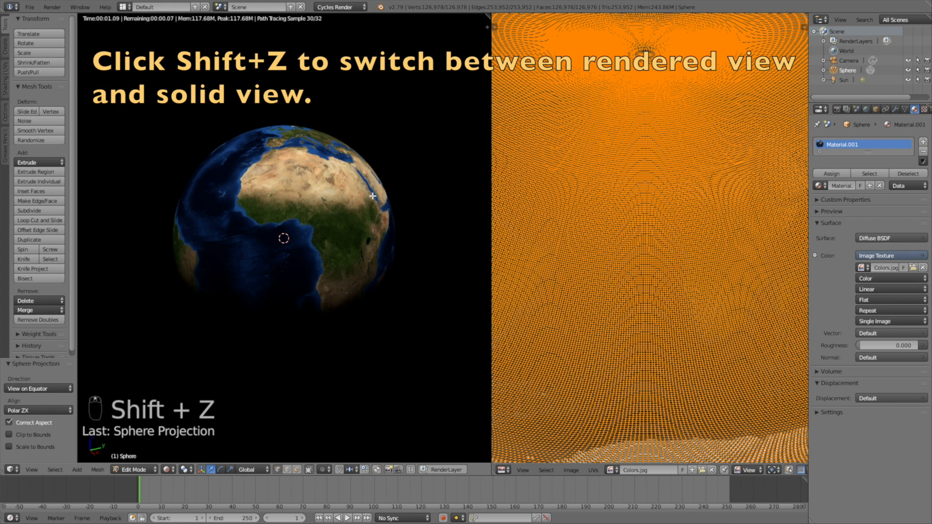
{"action": "mouse_move", "coordinate": [371, 199]}
{"action": "middle_mouse_down"}
{"action": "mouse_move", "coordinate": [284, 202]}
{"action": "mouse_move", "coordinate": [366, 204]}
{"action": "middle_mouse_up"}
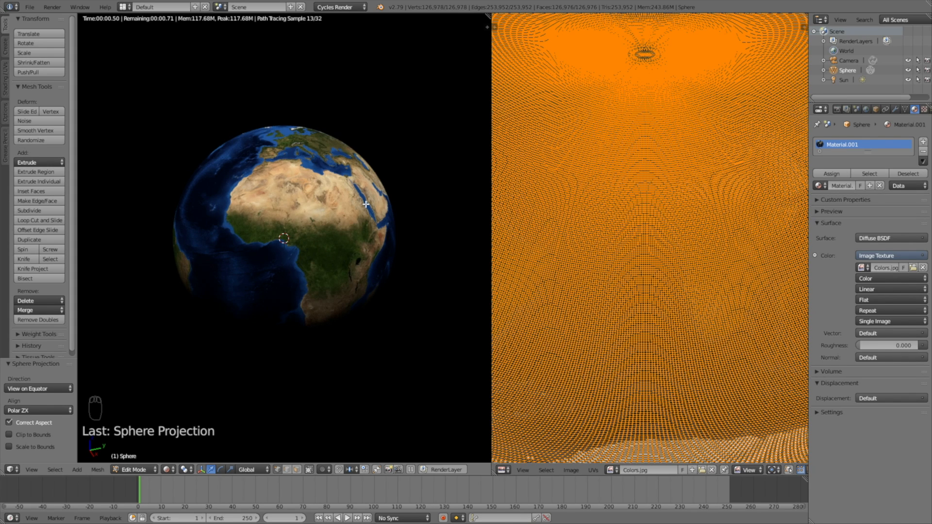
{"action": "key", "text": "shift+z"}
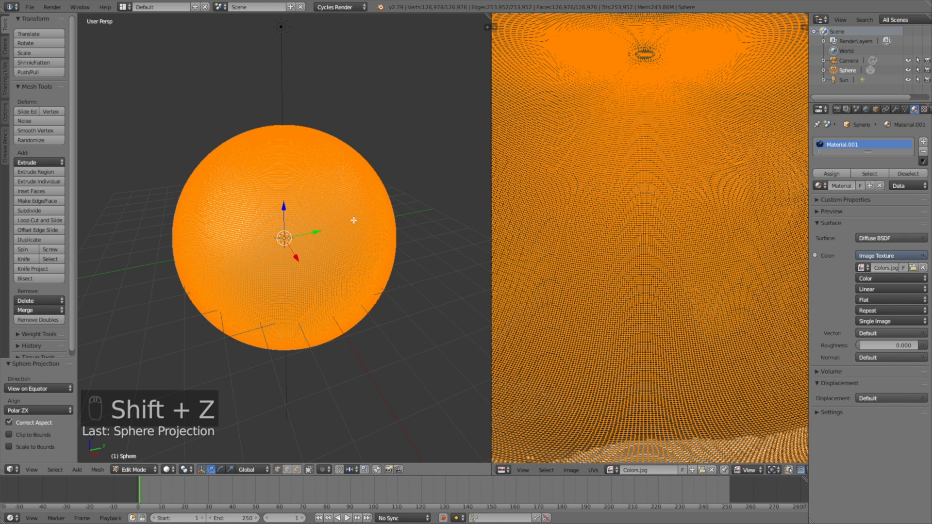
Step: Add a Bump node to the material's Normal input and an Image Texture to the bump's Height
{"action": "left_click", "coordinate": [922, 357]}
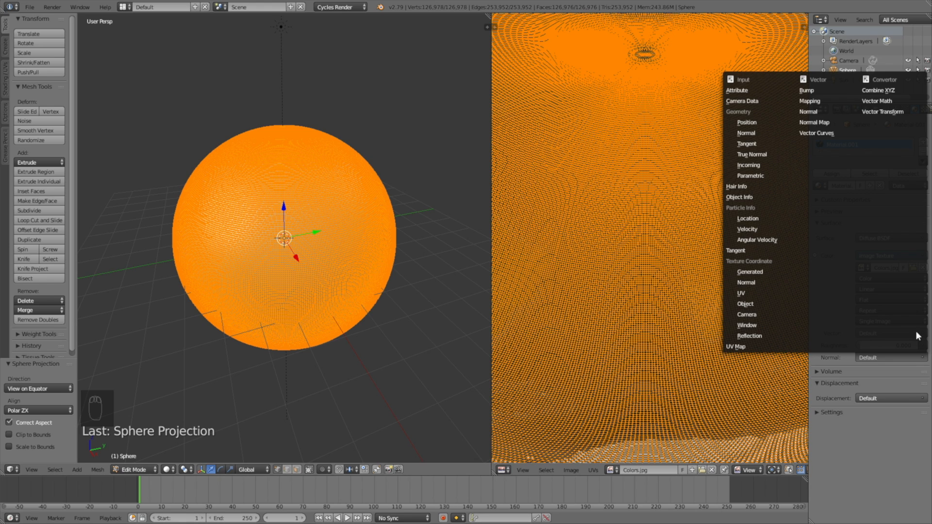
{"action": "left_click", "coordinate": [807, 92]}
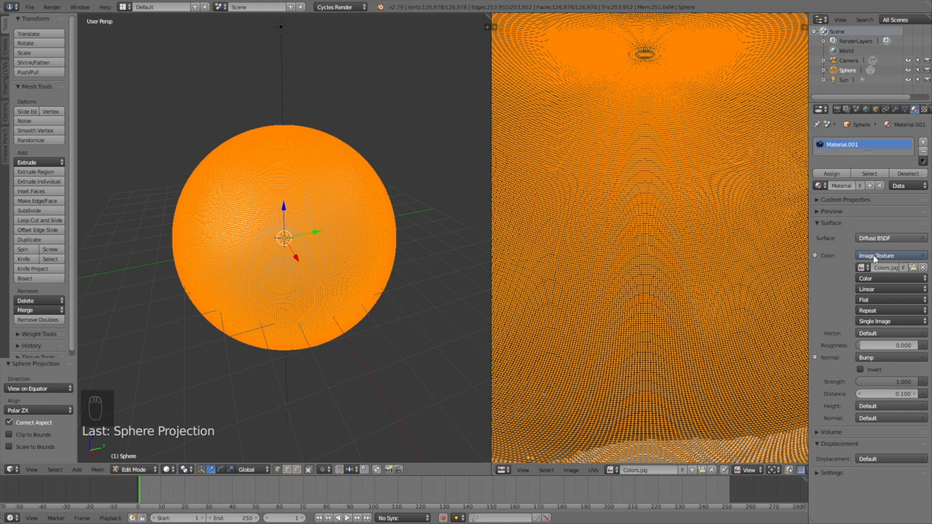
{"action": "left_click", "coordinate": [923, 406]}
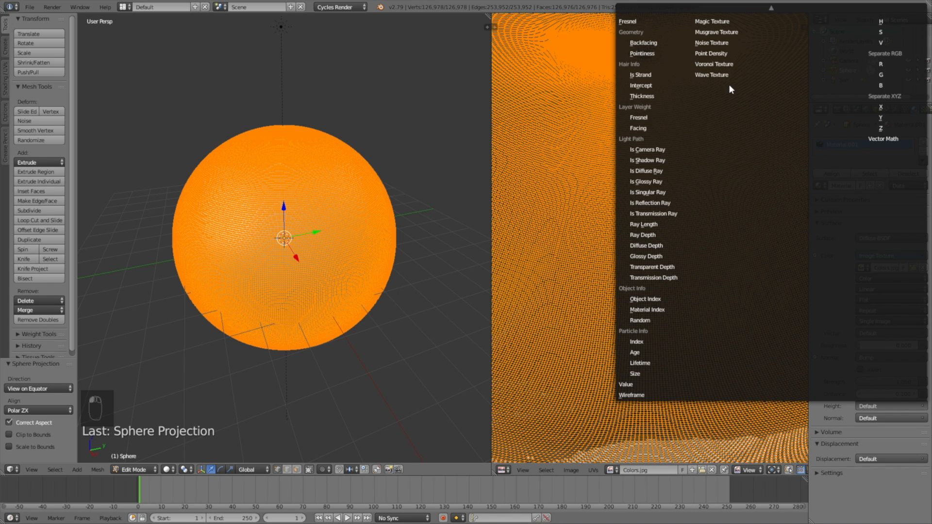
{"action": "scroll", "coordinate": [723, 46], "scroll_direction": "up", "scroll_amount": 2}
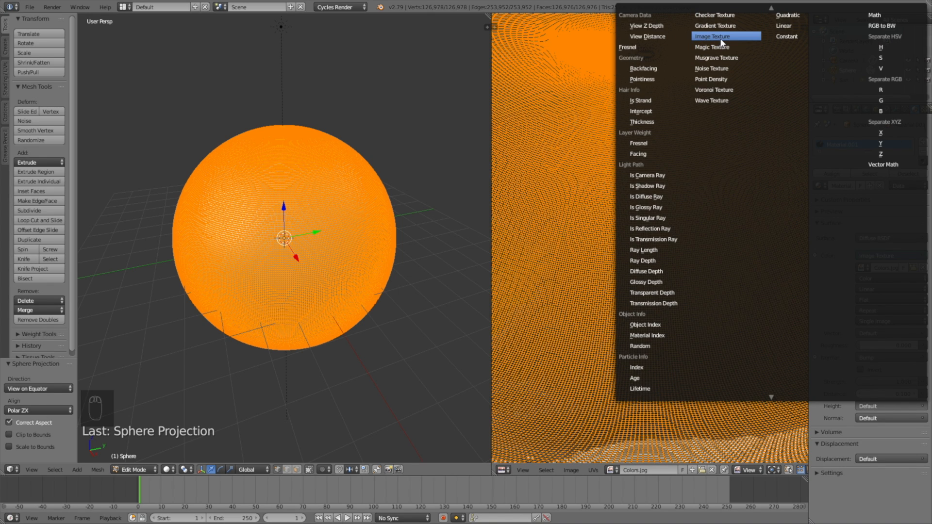
{"action": "left_click", "coordinate": [723, 36]}
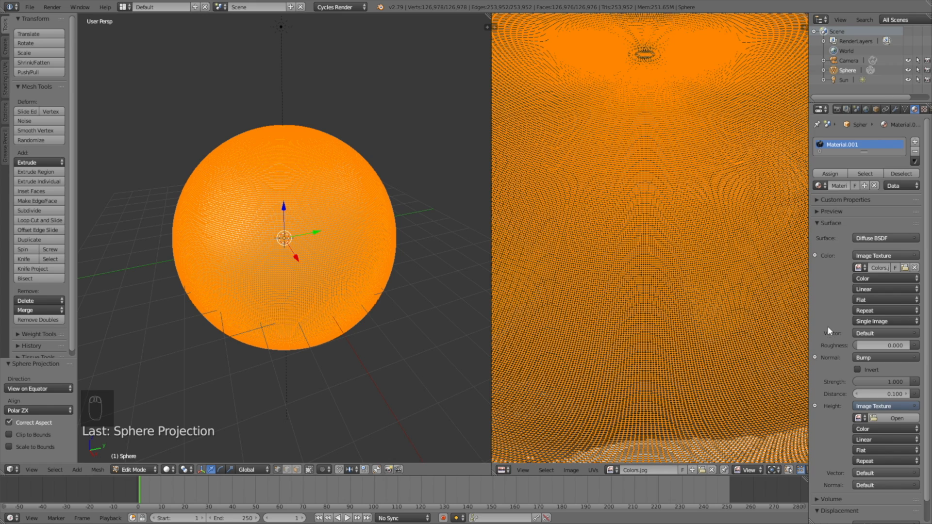
Step: Open bump.jpg from the Earth Maps folder and assign it to the image texture on the bump's Height input
{"action": "left_click", "coordinate": [704, 470]}
{"action": "left_click", "coordinate": [197, 66]}
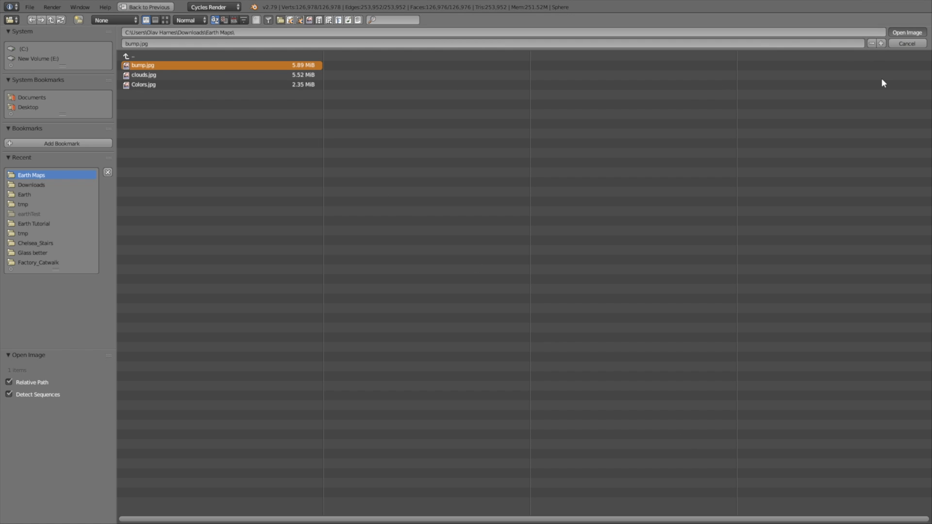
{"action": "key", "text": "Return"}
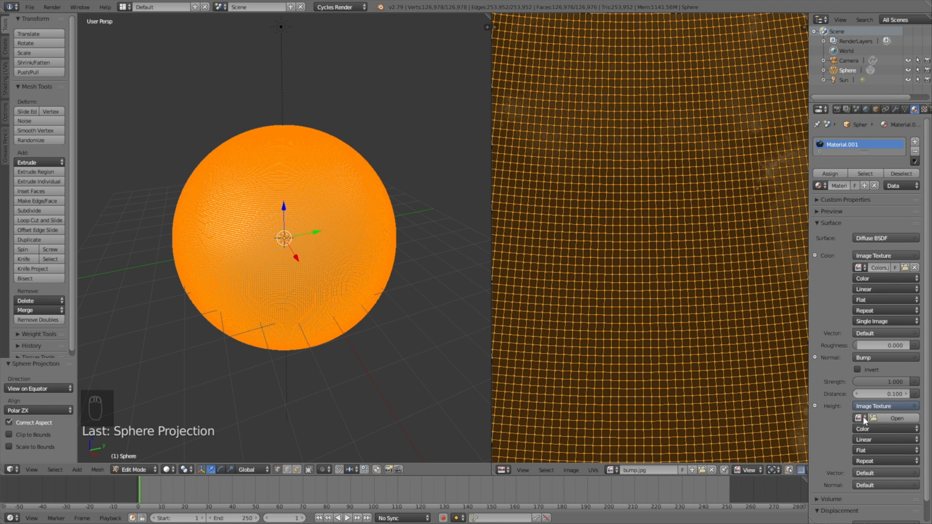
{"action": "left_click", "coordinate": [863, 419]}
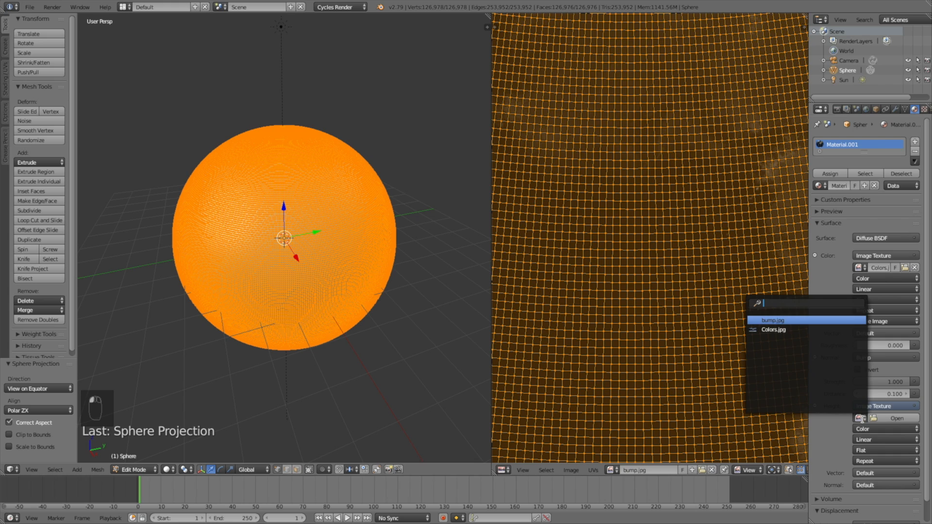
{"action": "left_click", "coordinate": [803, 322]}
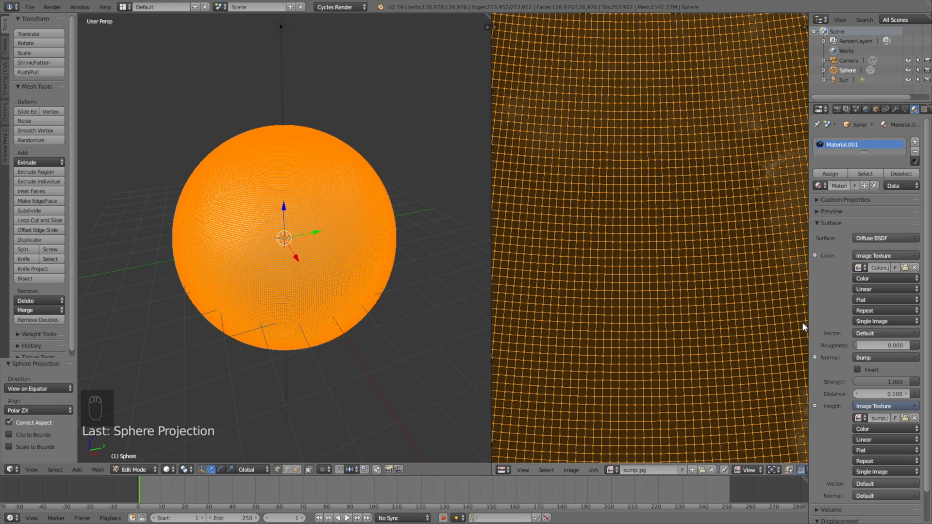
Step: In the Node Editor, cut the bump image texture's link to the Bump node and connect its Color output to Height
{"action": "left_click", "coordinate": [502, 470]}
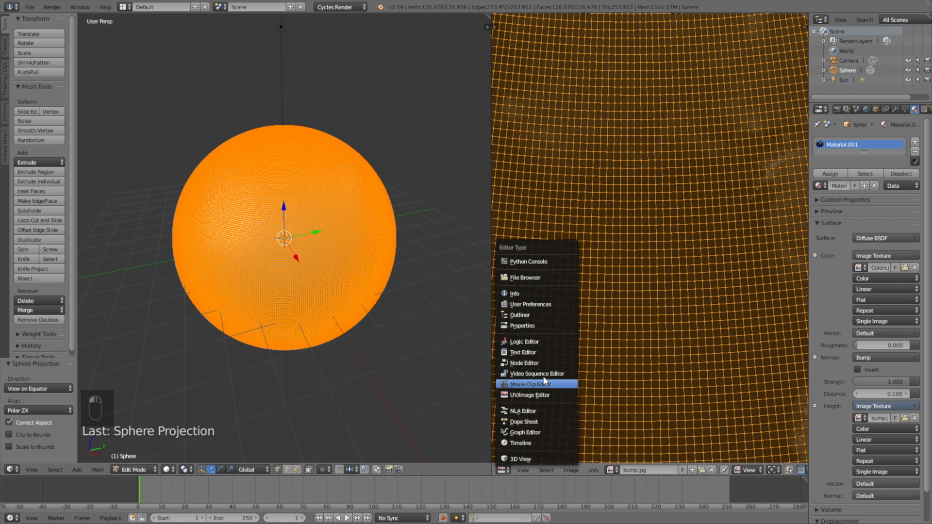
{"action": "left_click", "coordinate": [537, 363]}
{"action": "middle_click_drag", "start_coordinate": [544, 343], "coordinate": [630, 333]}
{"action": "scroll", "coordinate": [630, 333], "scroll_direction": "up", "scroll_amount": 4}
{"action": "right_click_drag", "start_coordinate": [604, 278], "coordinate": [639, 310]}
{"action": "right_click_drag", "start_coordinate": [605, 353], "coordinate": [585, 344], "text": "ctrl"}
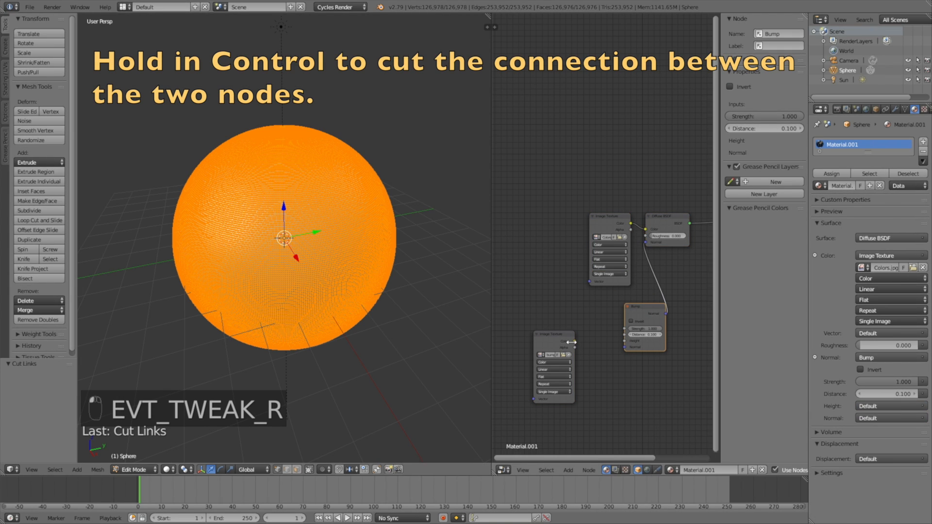
{"action": "left_click_drag", "start_coordinate": [574, 343], "coordinate": [621, 339]}
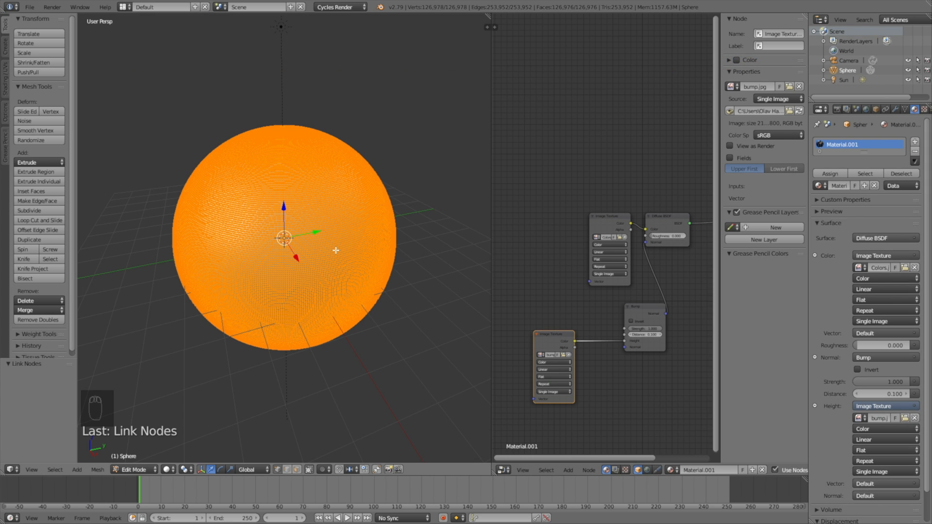
Step: Inspect the mountain relief in rendered view and set the bump strength to 0.75
{"action": "key", "text": "shift+z"}
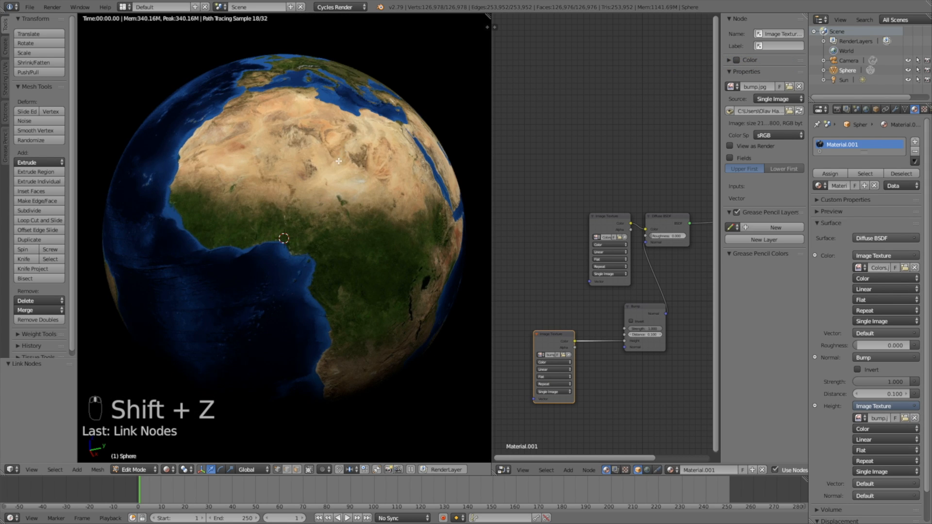
{"action": "middle_click_drag", "start_coordinate": [338, 160], "coordinate": [333, 200]}
{"action": "scroll", "coordinate": [333, 200], "scroll_direction": "up", "scroll_amount": 8}
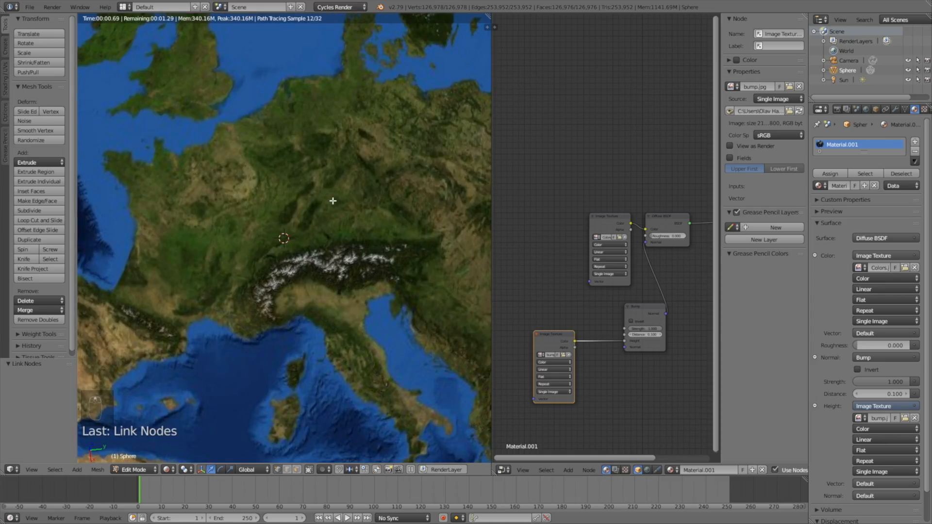
{"action": "middle_click_drag", "start_coordinate": [426, 270], "coordinate": [325, 219]}
{"action": "scroll", "coordinate": [243, 282], "scroll_direction": "down", "scroll_amount": 6}
{"action": "scroll", "coordinate": [326, 219], "scroll_direction": "up", "scroll_amount": 4}
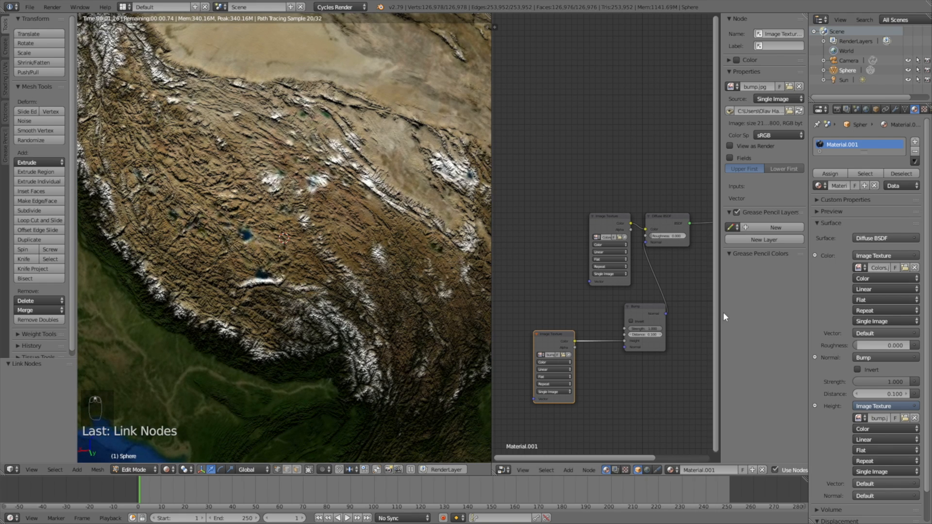
{"action": "left_click", "coordinate": [881, 382]}
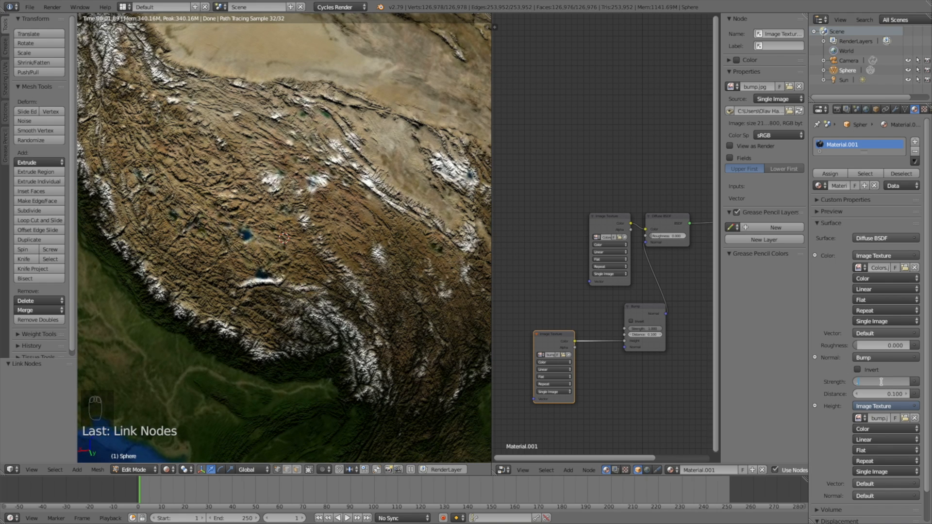
{"action": "key", "text": "Return"}
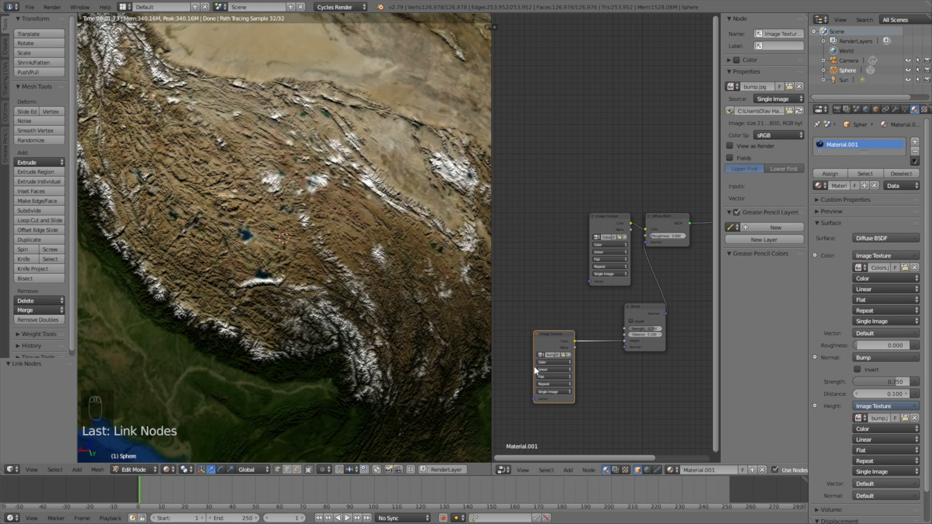
Step: Switch to Object Mode and rotate the sphere about 30.4° around the global Y axis
{"action": "scroll", "coordinate": [322, 273], "scroll_direction": "down", "scroll_amount": 5}
{"action": "middle_click_drag", "start_coordinate": [323, 273], "coordinate": [374, 283]}
{"action": "scroll", "coordinate": [361, 283], "scroll_direction": "up", "scroll_amount": 2}
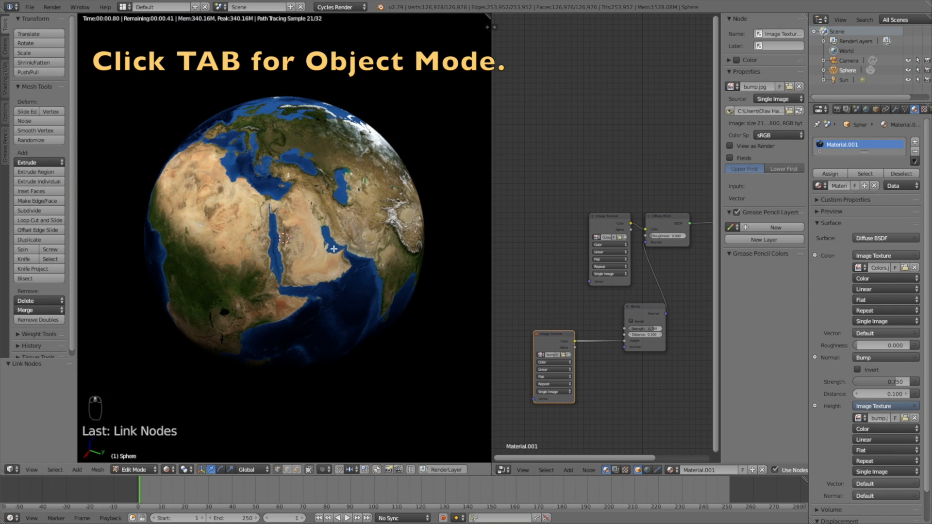
{"action": "key", "text": "Tab"}
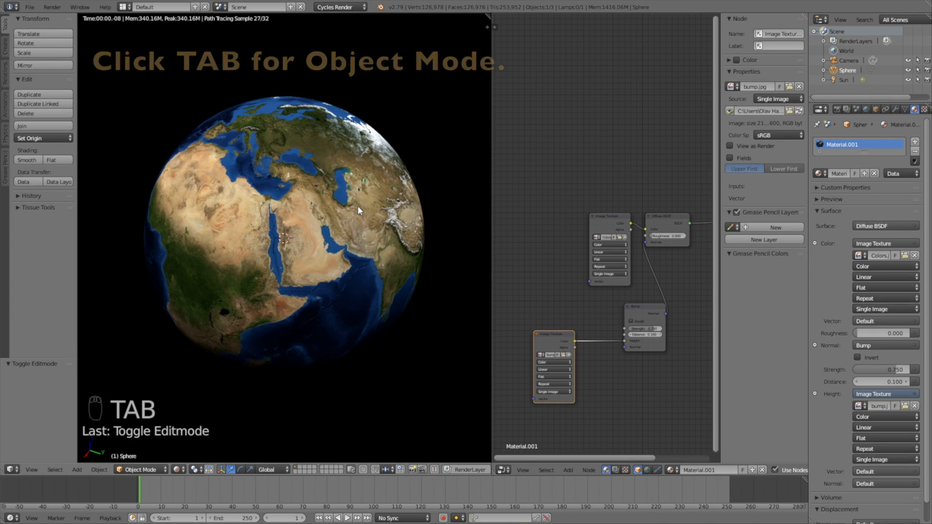
{"action": "key", "text": "r"}
{"action": "key", "text": "y"}
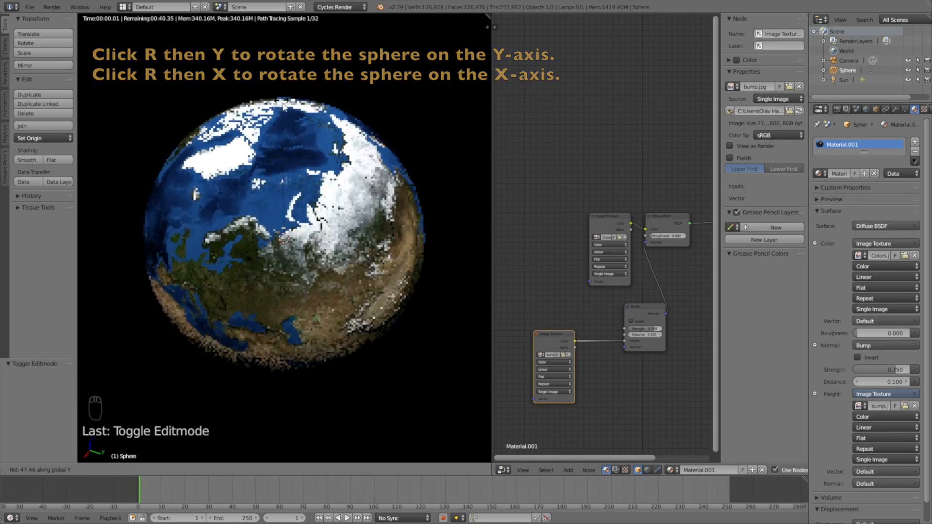
{"action": "left_click", "coordinate": [322, 132]}
Step: Reorient the sphere from the front view, finishing with a rotation of about 12.5° around the global X axis, and return to solid view
{"action": "middle_click_drag", "start_coordinate": [389, 209], "coordinate": [409, 210]}
{"action": "key", "text": "KP_1"}
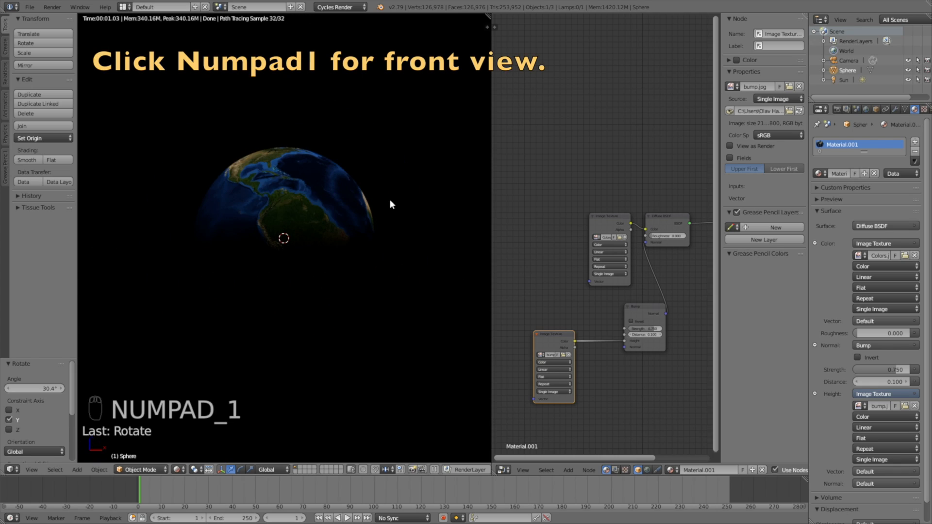
{"action": "key", "text": "r"}
{"action": "key", "text": "r"}
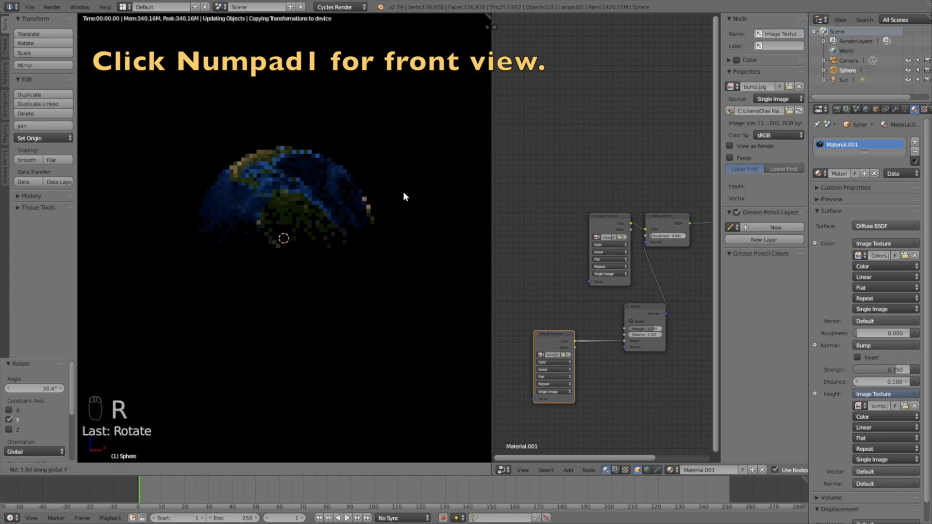
{"action": "left_click", "coordinate": [388, 221]}
{"action": "scroll", "coordinate": [306, 239], "scroll_direction": "down", "scroll_amount": 1}
{"action": "middle_click_drag", "start_coordinate": [307, 235], "coordinate": [315, 254]}
{"action": "scroll", "coordinate": [366, 264], "scroll_direction": "down", "scroll_amount": 1}
{"action": "scroll", "coordinate": [365, 264], "scroll_direction": "up", "scroll_amount": 5}
{"action": "key", "text": "shift+z"}
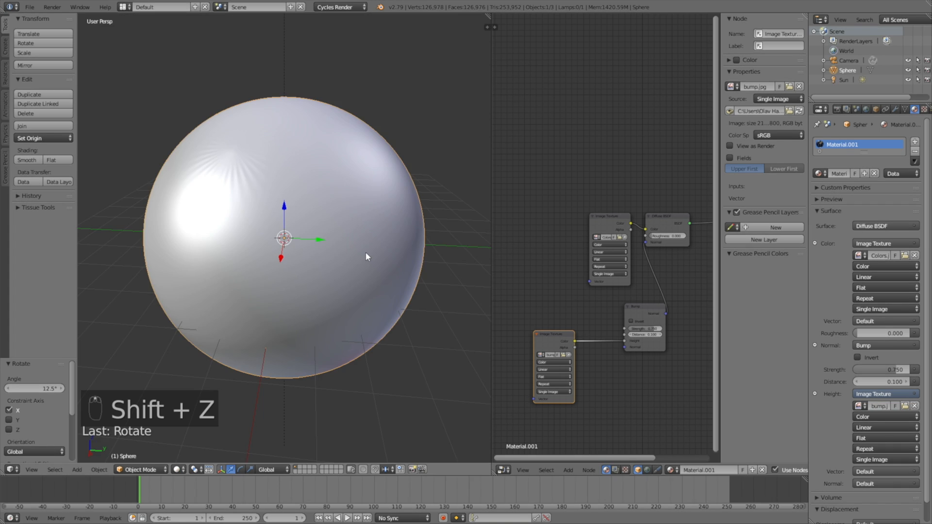
Step: Change the Node Editor area back to a UV/Image Editor
{"action": "scroll", "coordinate": [374, 243], "scroll_direction": "down", "scroll_amount": 1}
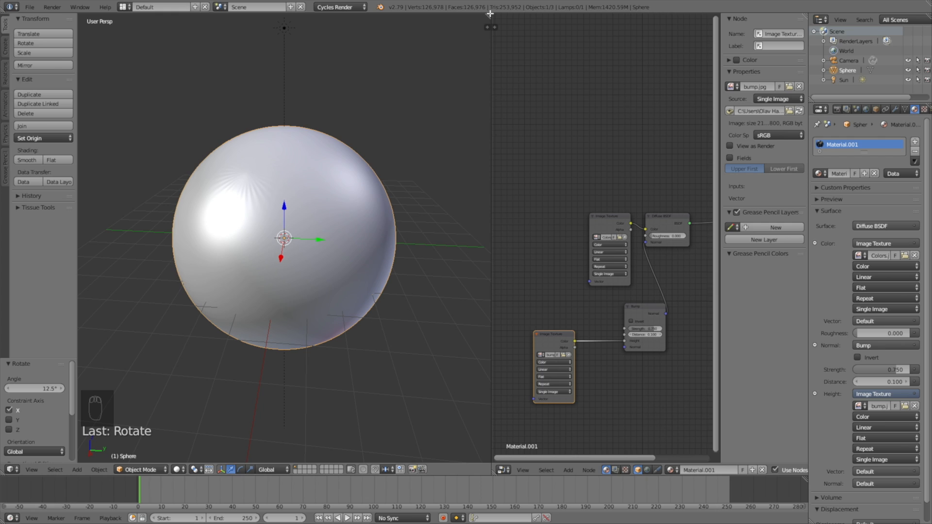
{"action": "left_click", "coordinate": [502, 471]}
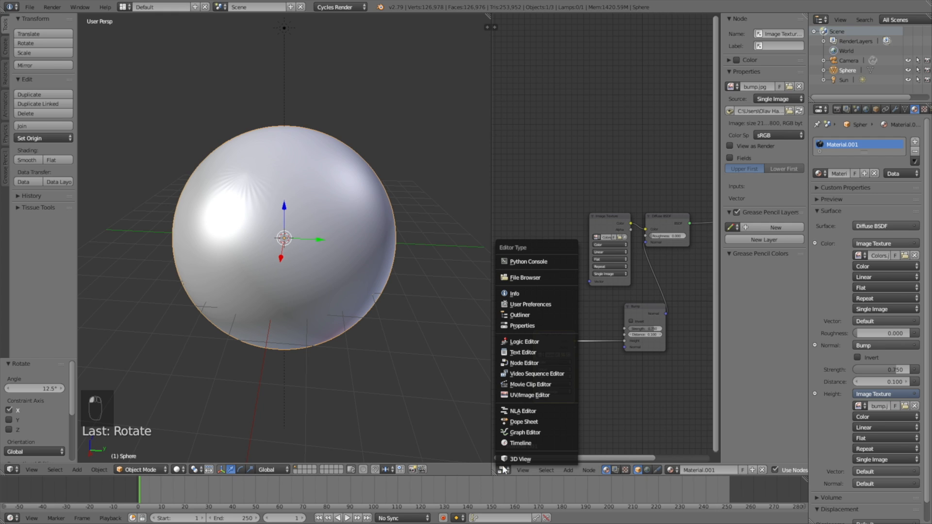
{"action": "left_click", "coordinate": [526, 394]}
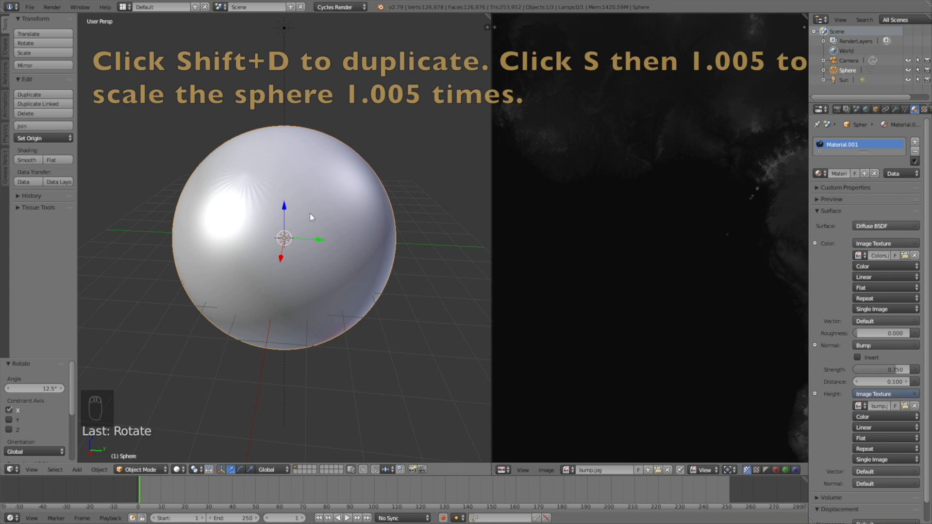
Step: Duplicate the sphere in place and scale the copy by 1.005
{"action": "key", "text": "shift+d"}
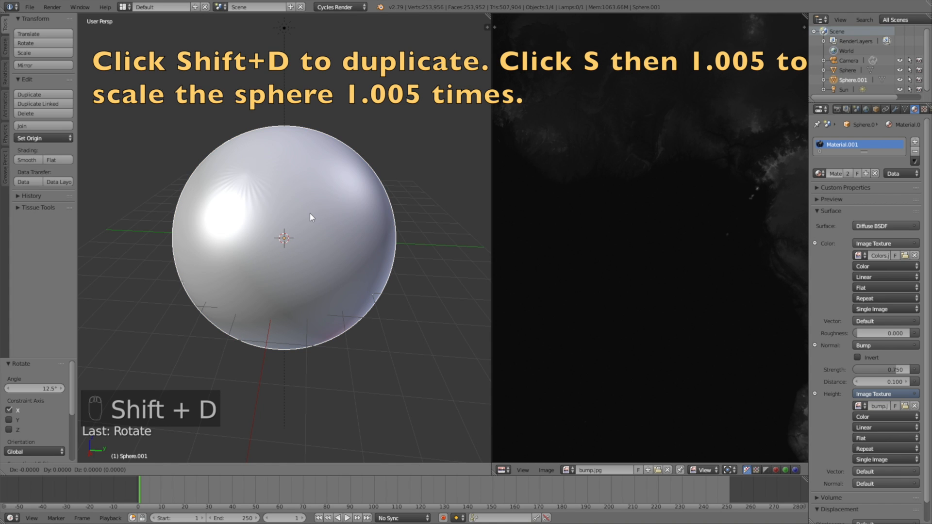
{"action": "key", "text": "s"}
{"action": "type", "text": "1."}
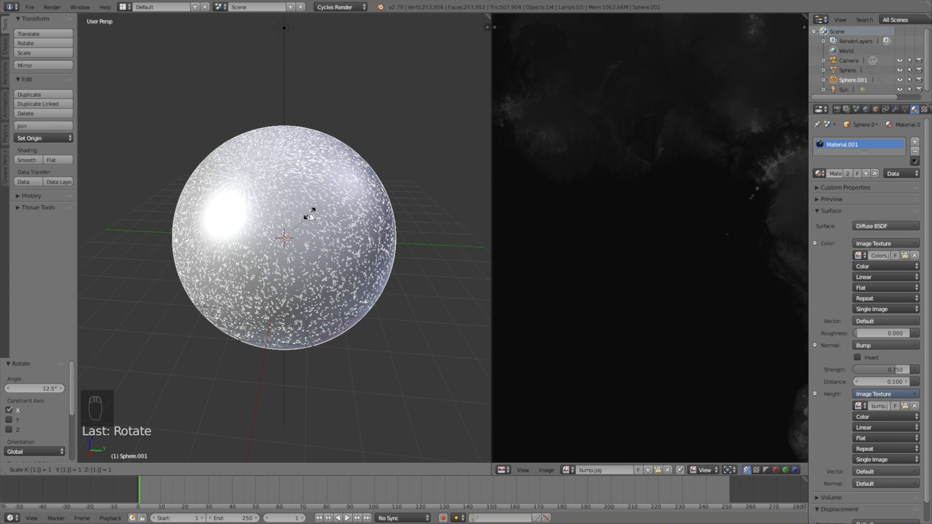
{"action": "type", "text": "005"}
{"action": "key", "text": "Return"}
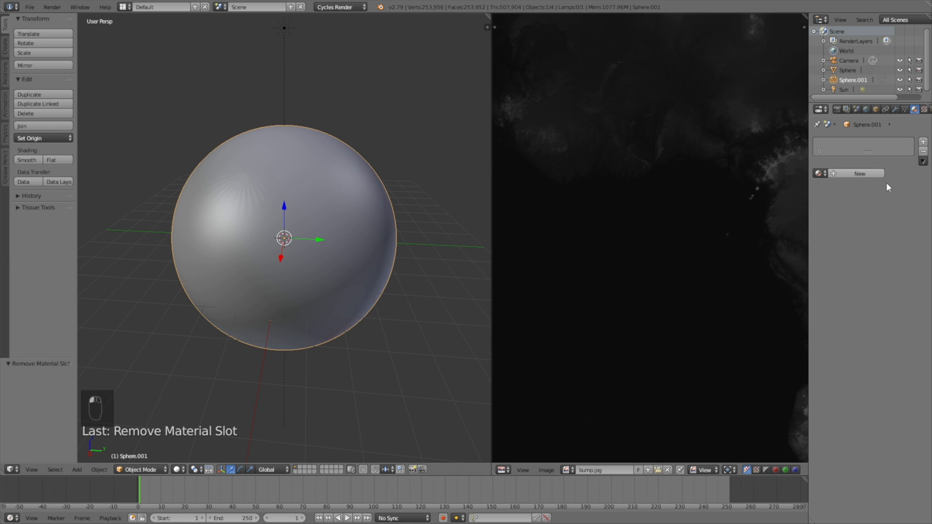
Step: Replace the duplicate sphere's material with a new Mix Shader combining Transparent BSDF and Diffuse BSDF
{"action": "left_click", "coordinate": [855, 174]}
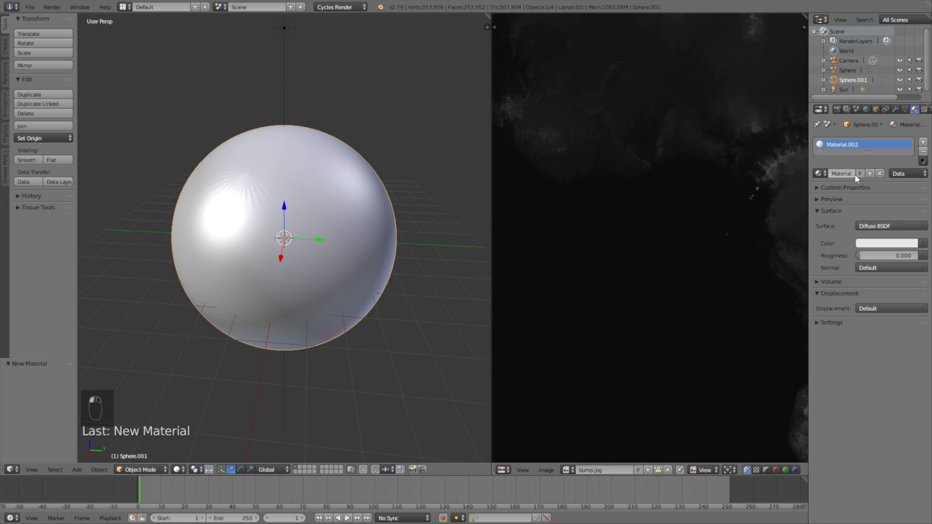
{"action": "left_click", "coordinate": [872, 226]}
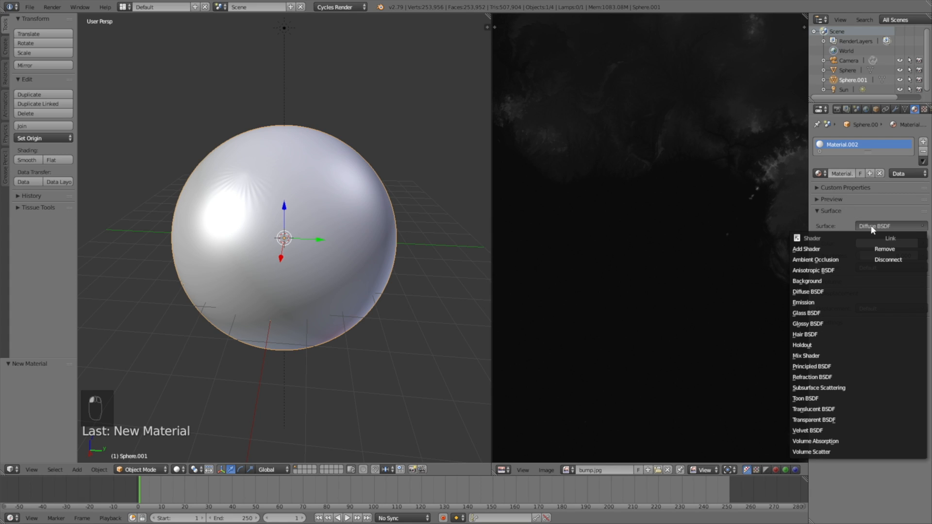
{"action": "left_click", "coordinate": [825, 356]}
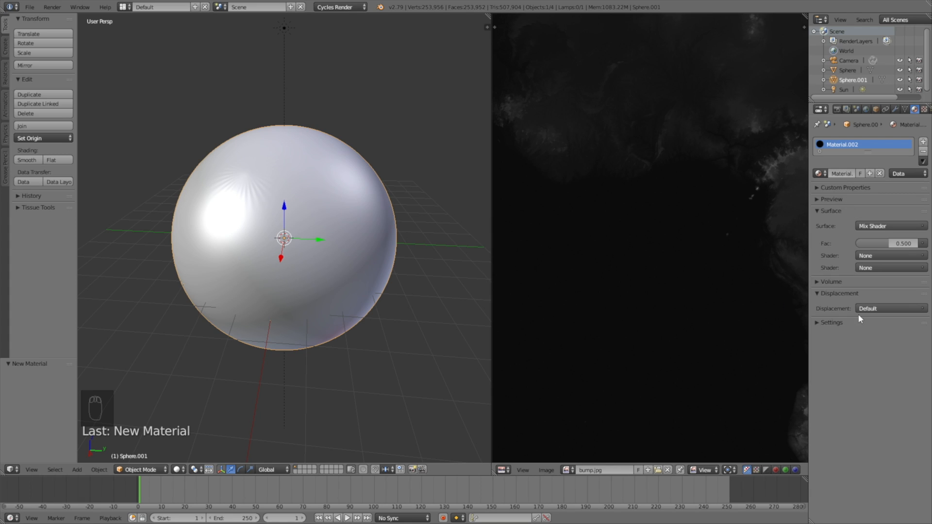
{"action": "left_click", "coordinate": [897, 254]}
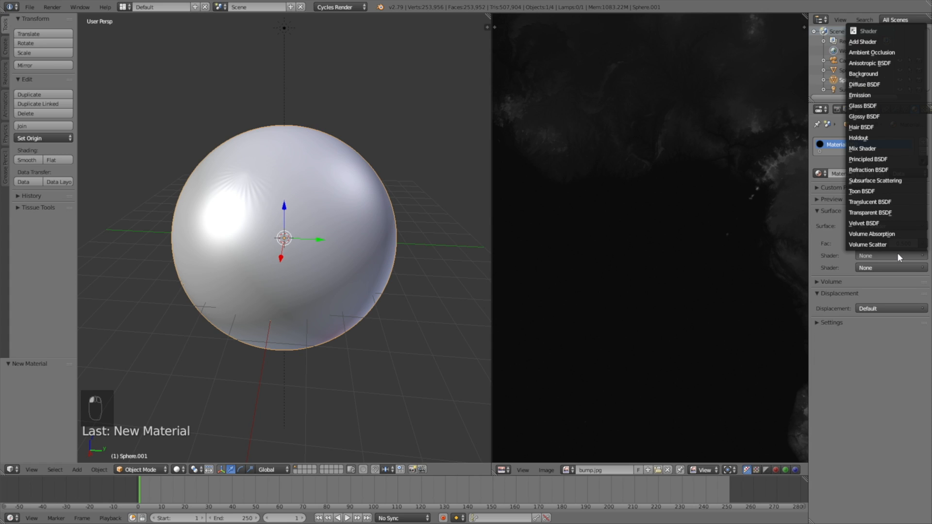
{"action": "left_click", "coordinate": [886, 213]}
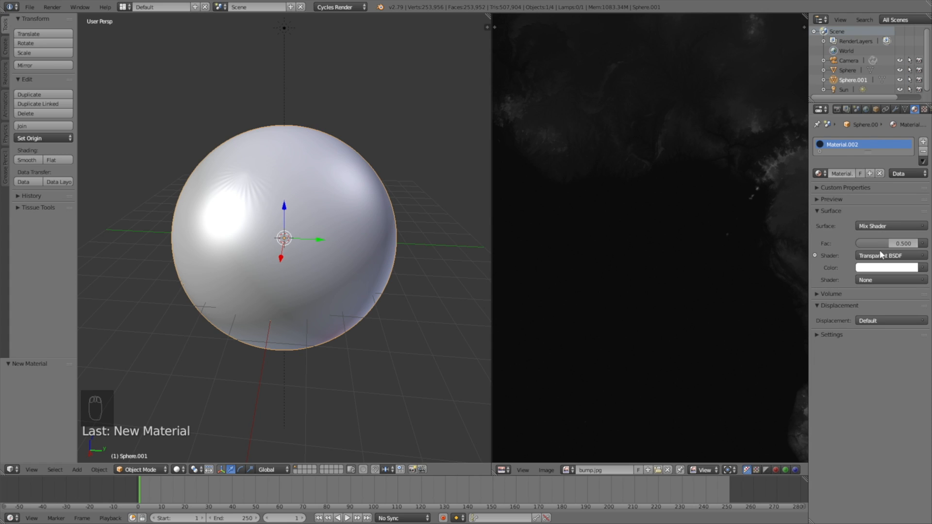
{"action": "left_click", "coordinate": [877, 280]}
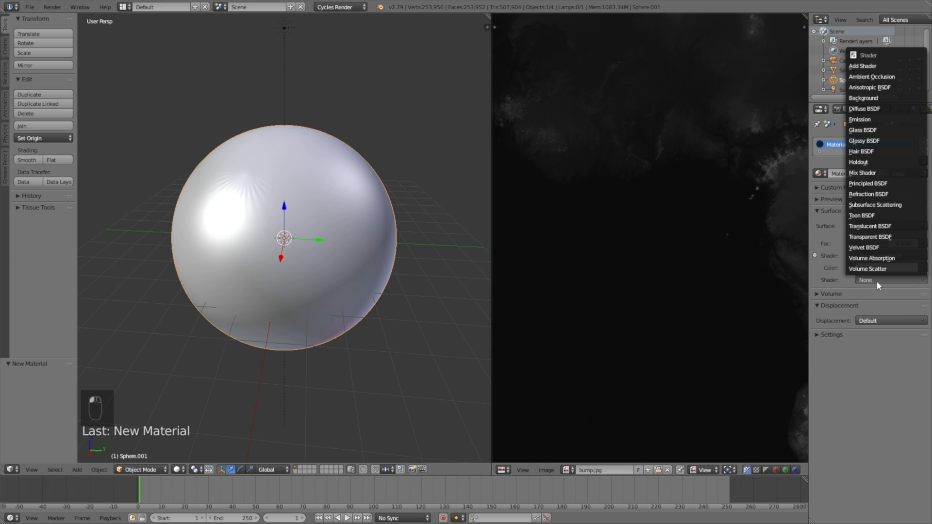
{"action": "left_click", "coordinate": [886, 109]}
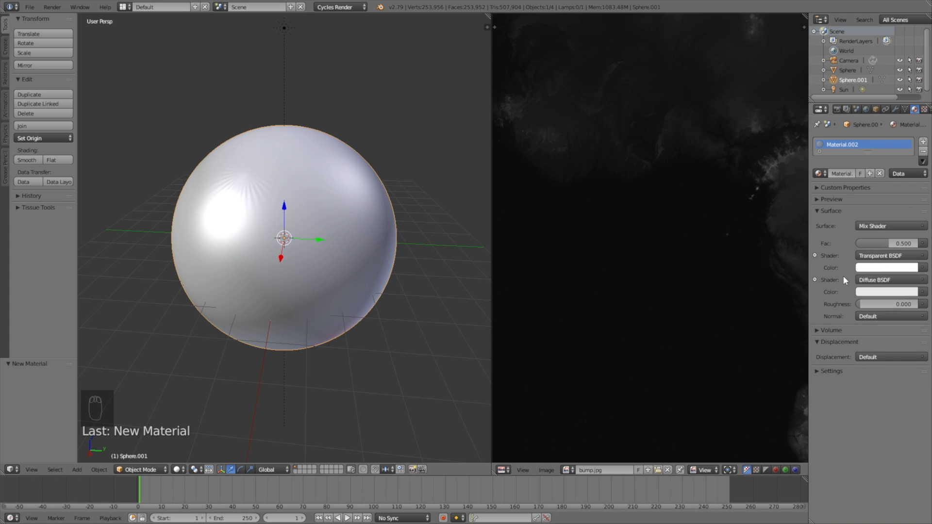
Step: Add an Image Texture to the Color input of the new material's Diffuse BSDF
{"action": "left_click", "coordinate": [921, 291]}
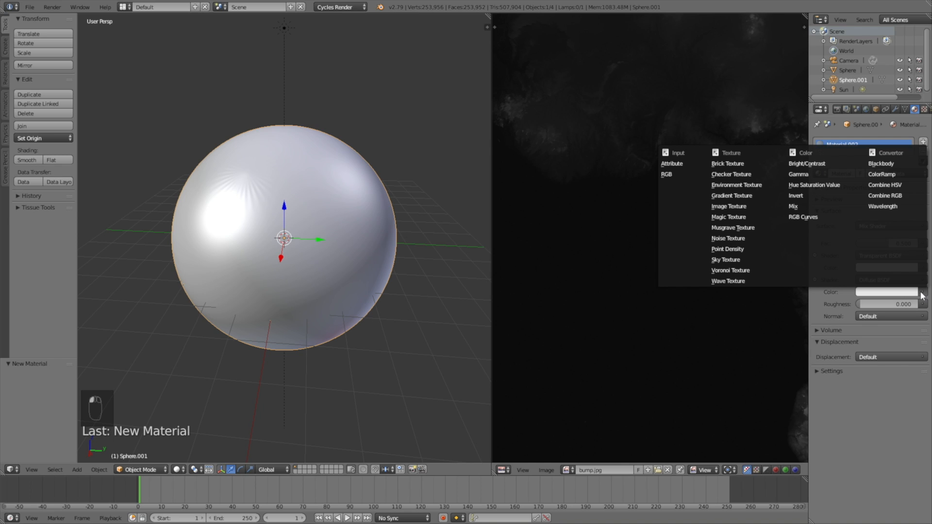
{"action": "left_click", "coordinate": [922, 292]}
{"action": "left_click", "coordinate": [922, 292]}
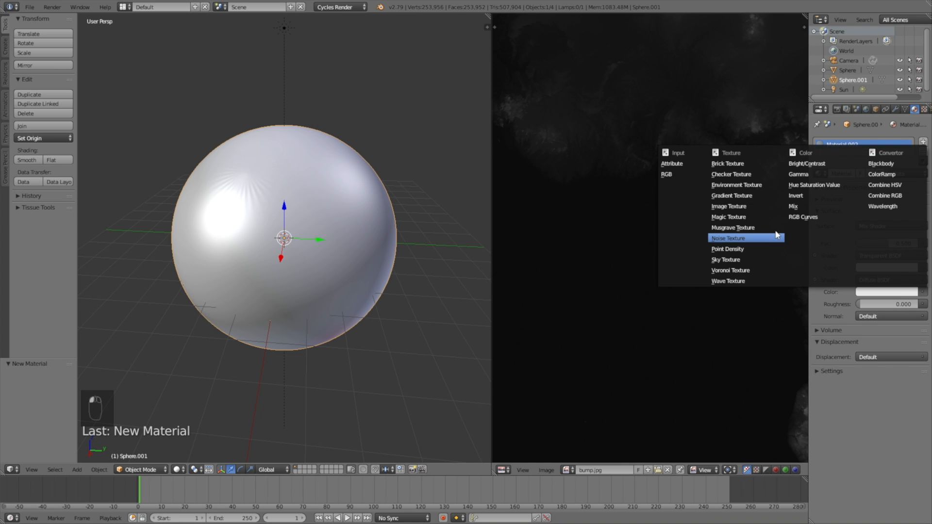
{"action": "left_click", "coordinate": [779, 207]}
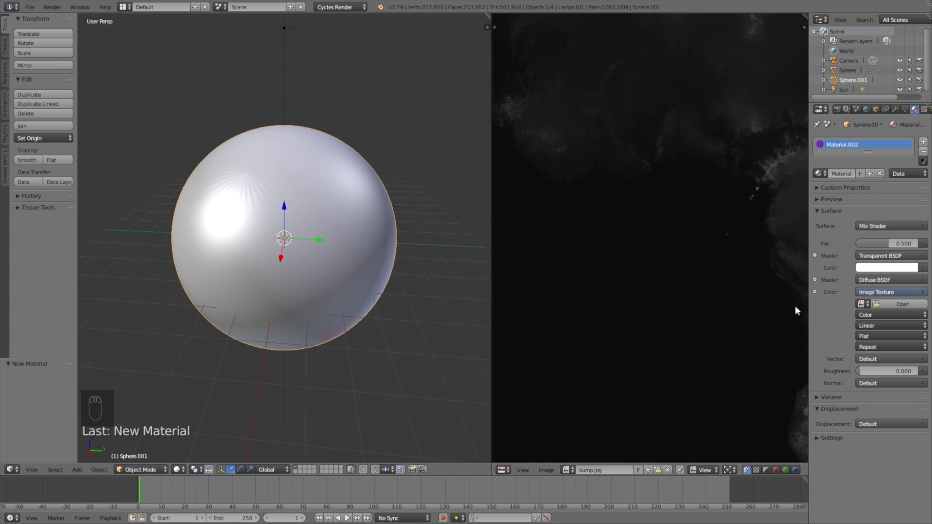
{"action": "scroll", "coordinate": [288, 197], "scroll_direction": "up", "scroll_amount": 3}
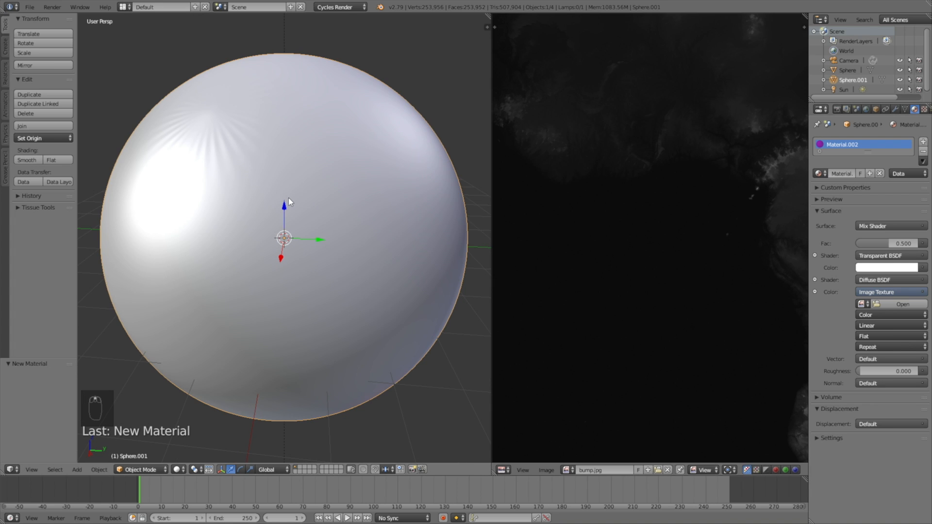
Step: Enter Edit Mode on the duplicate sphere and open clouds.jpg behind its UV layout in the UV/Image Editor
{"action": "key", "text": "Tab"}
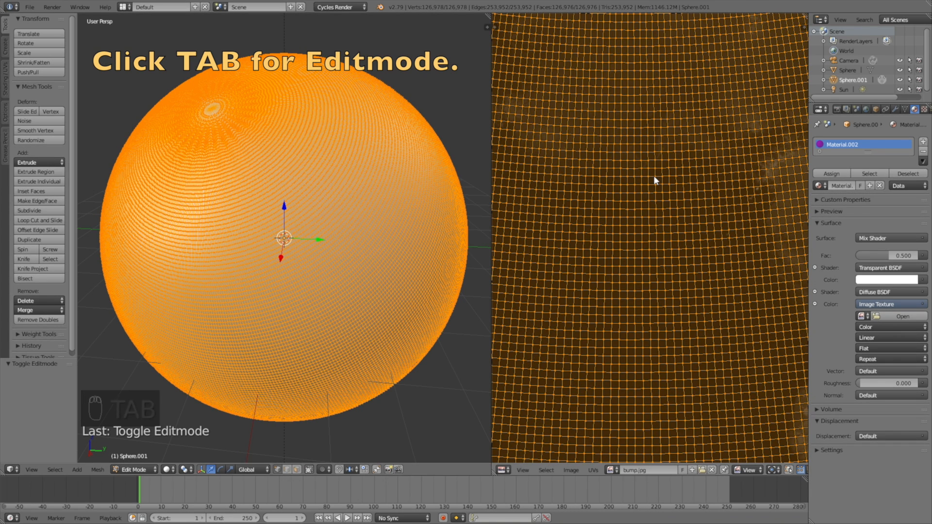
{"action": "scroll", "coordinate": [653, 180], "scroll_direction": "down", "scroll_amount": 5}
{"action": "scroll", "coordinate": [653, 181], "scroll_direction": "down", "scroll_amount": 3}
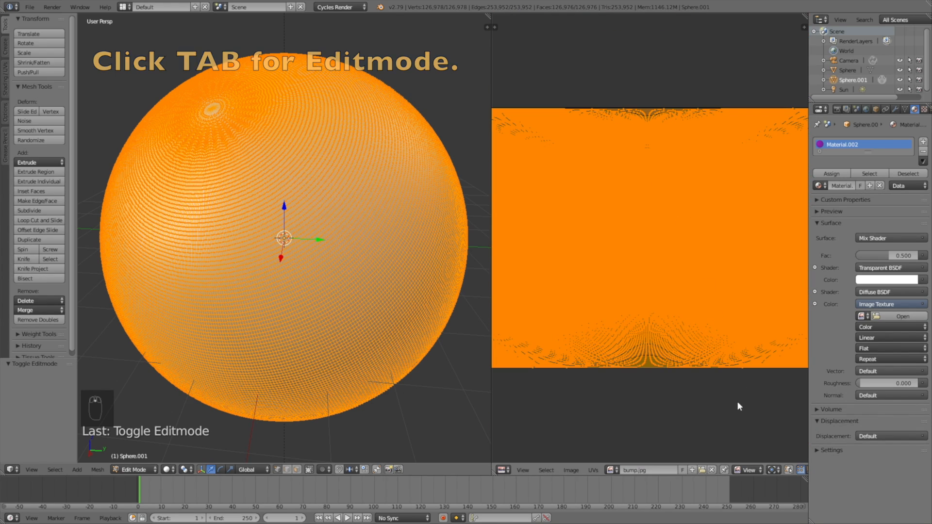
{"action": "left_click", "coordinate": [702, 470]}
{"action": "left_click", "coordinate": [237, 75]}
{"action": "key", "text": "Return"}
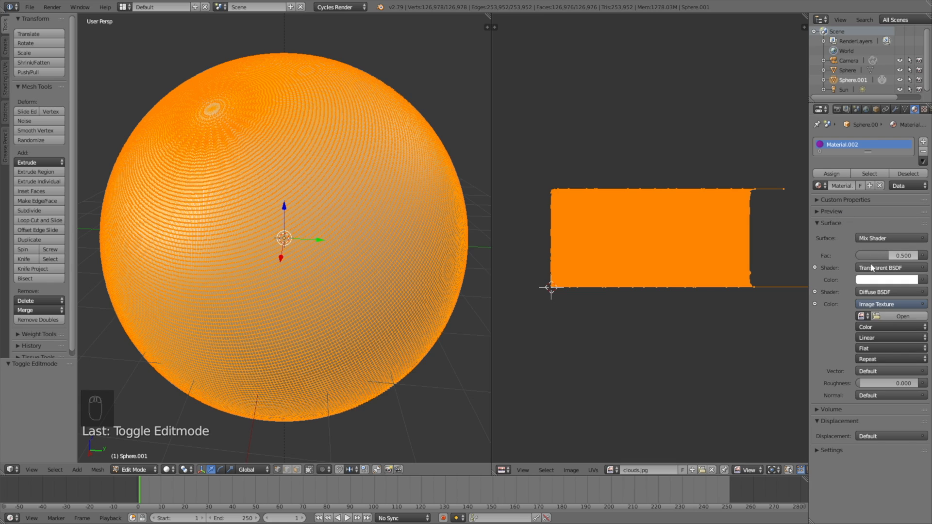
Step: Assign clouds.jpg to the Image Texture of the cloud material's Diffuse BSDF and preview the globe in rendered shading
{"action": "left_click", "coordinate": [862, 316]}
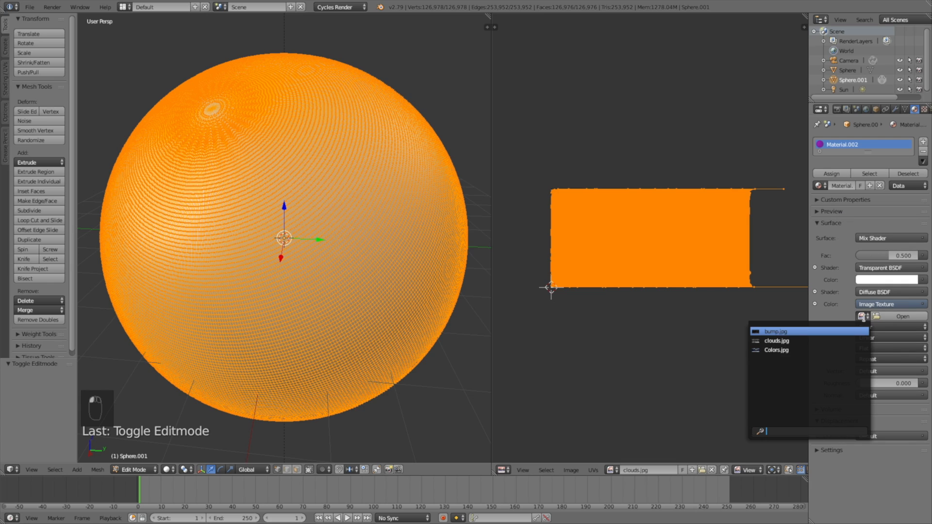
{"action": "left_click", "coordinate": [861, 340]}
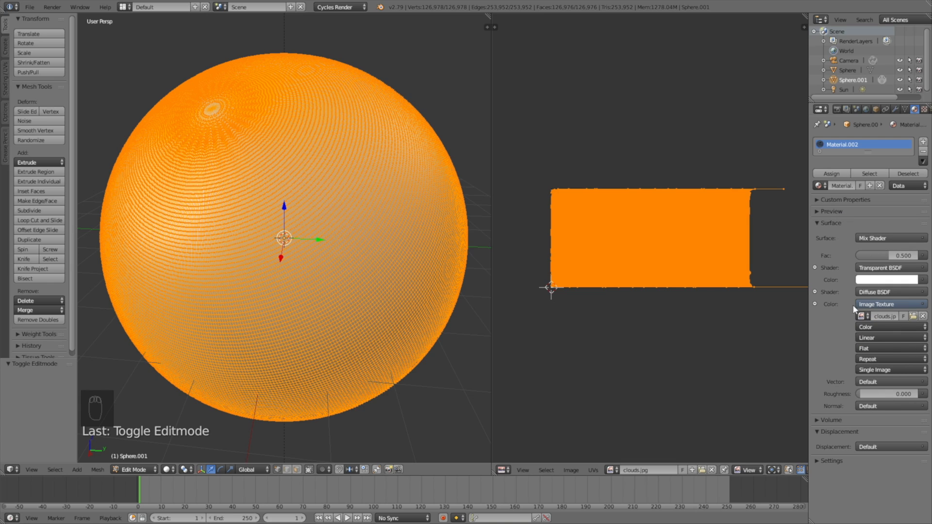
{"action": "left_click", "coordinate": [868, 280]}
{"action": "key", "text": "shift+z"}
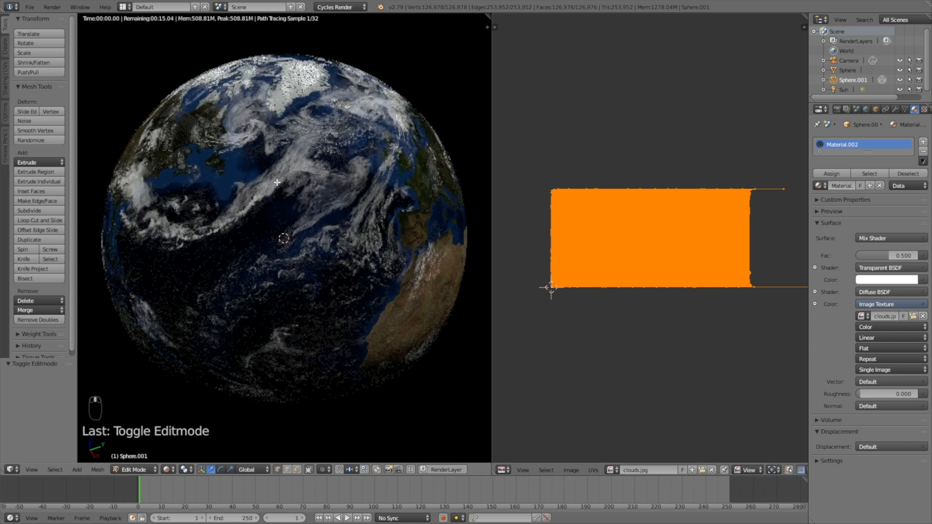
{"action": "middle_click_drag", "start_coordinate": [340, 161], "coordinate": [310, 176]}
{"action": "scroll", "coordinate": [309, 177], "scroll_direction": "down", "scroll_amount": 3}
{"action": "key", "text": "shift+z"}
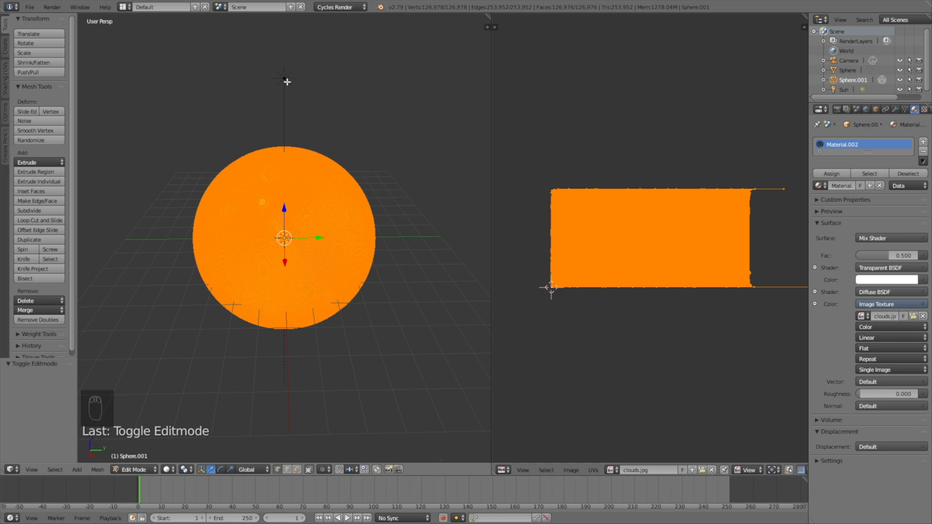
Step: Return to Object Mode and set the Sun lamp's strength to 12
{"action": "key", "text": "Tab"}
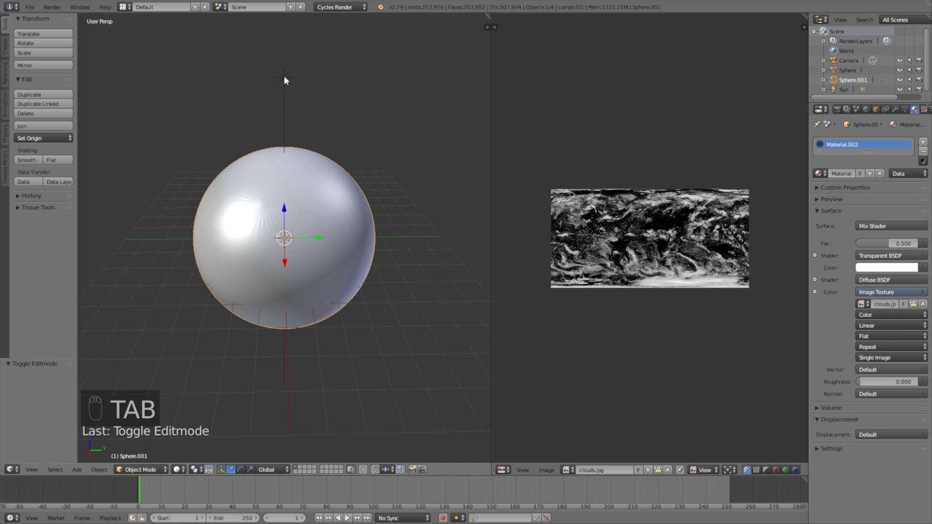
{"action": "right_click", "coordinate": [284, 78]}
{"action": "left_click", "coordinate": [881, 276]}
{"action": "type", "text": "12"}
{"action": "key", "text": "Return"}
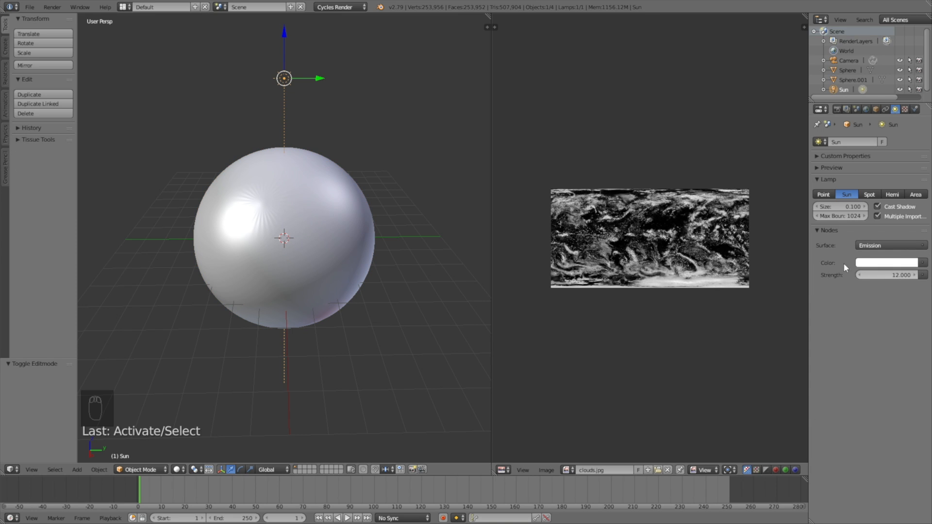
Step: Rename the larger outer sphere to Clouds and the original inner sphere to Colors
{"action": "right_click", "coordinate": [345, 198]}
{"action": "double_click", "coordinate": [853, 80]}
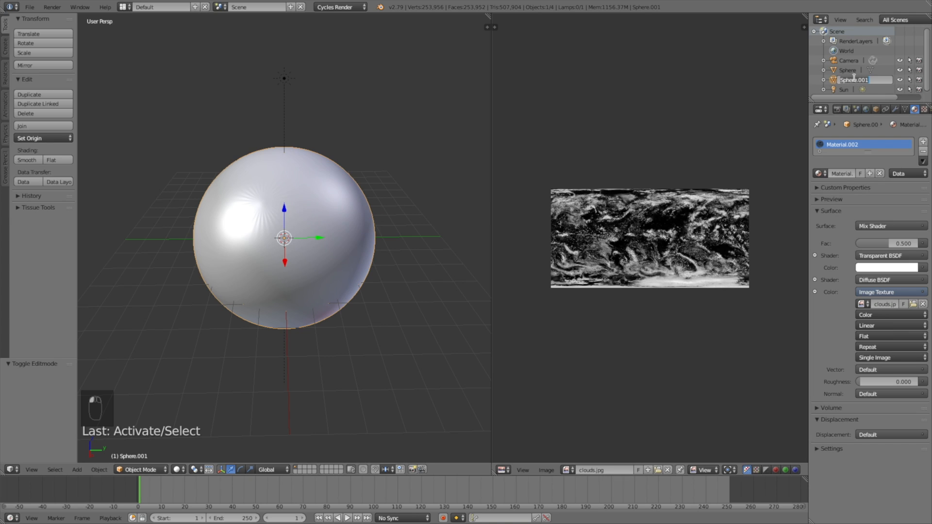
{"action": "type", "text": "Clouds"}
{"action": "key", "text": "Return"}
{"action": "double_click", "coordinate": [843, 80]}
{"action": "type", "text": "Colors"}
{"action": "key", "text": "Return"}
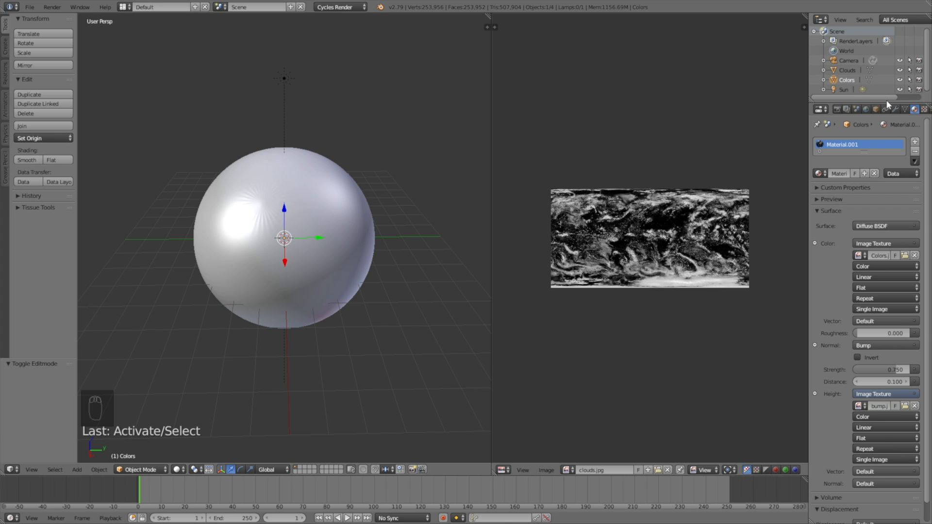
Step: Shade the Colors sphere smooth and check the globe from another side in rendered shading
{"action": "left_click", "coordinate": [894, 109]}
{"action": "key", "text": "shift+z"}
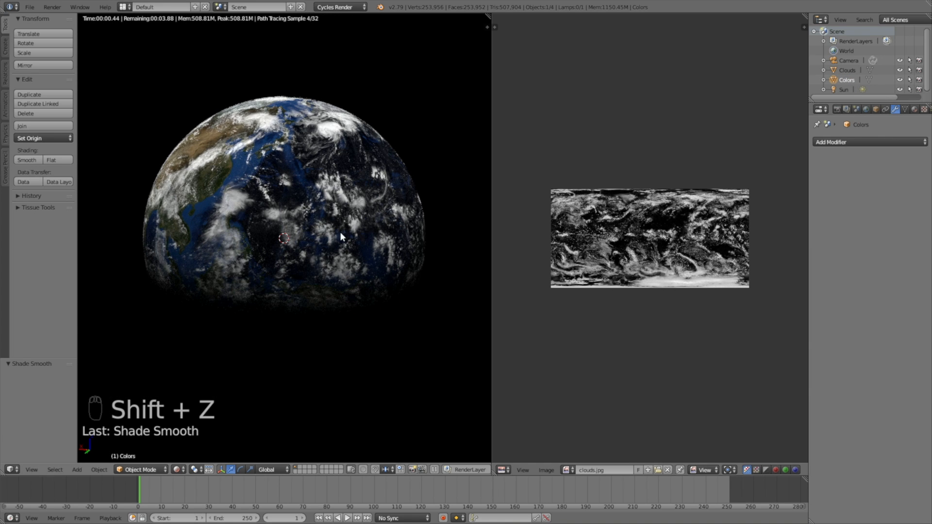
{"action": "middle_click_drag", "start_coordinate": [242, 230], "coordinate": [392, 232]}
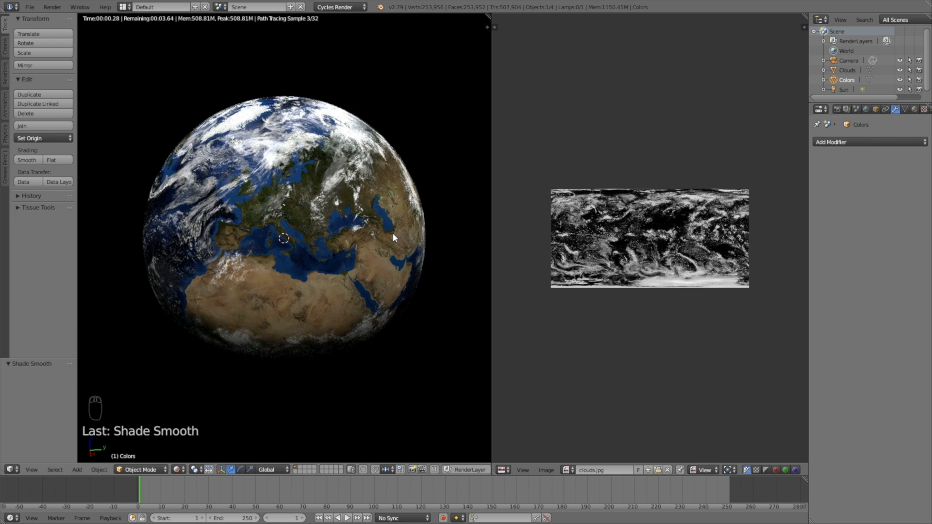
{"action": "key", "text": "shift+z"}
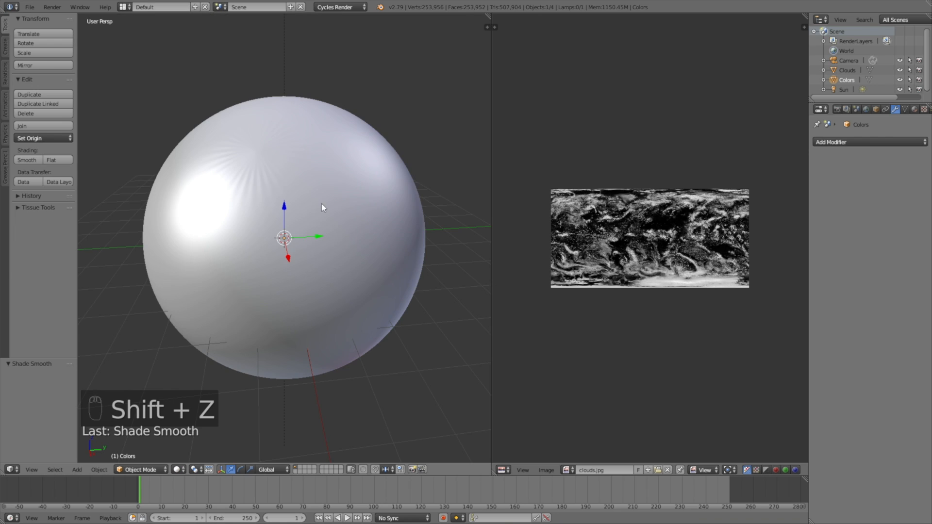
Step: Duplicate the Clouds sphere in place and scale the copy by 1.01
{"action": "right_click", "coordinate": [348, 155]}
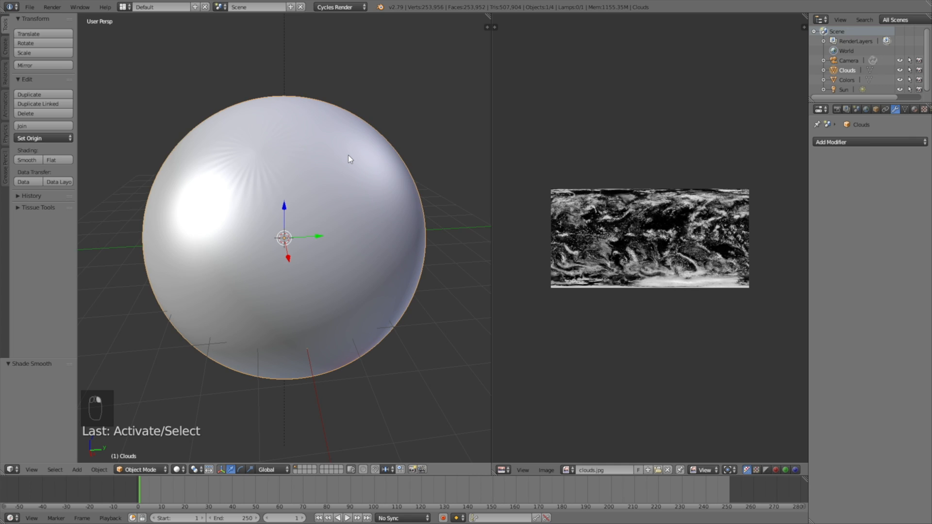
{"action": "key", "text": "shift+d"}
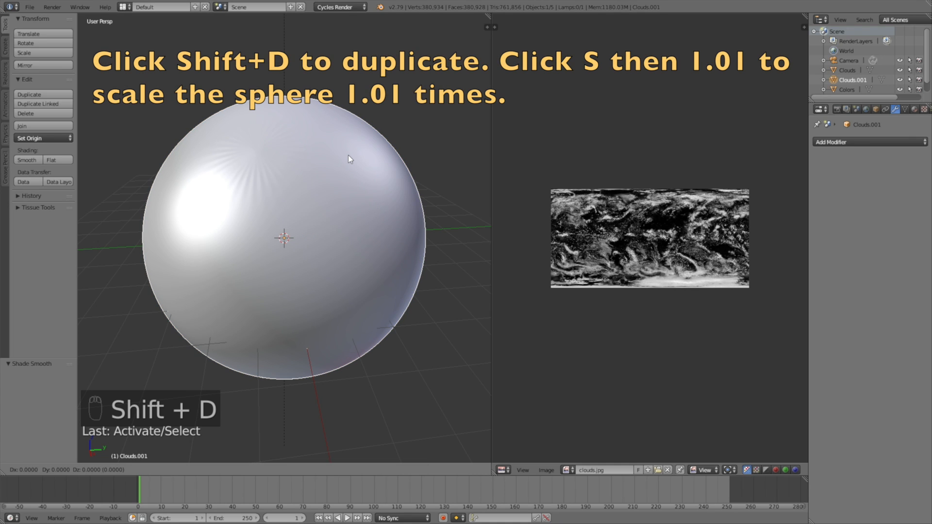
{"action": "type", "text": "s1."}
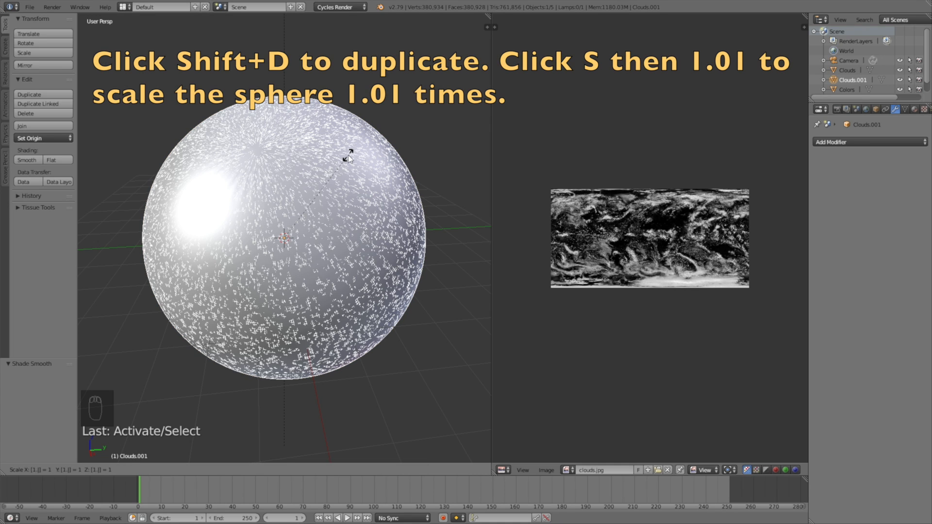
{"action": "type", "text": "01"}
{"action": "key", "text": "Return"}
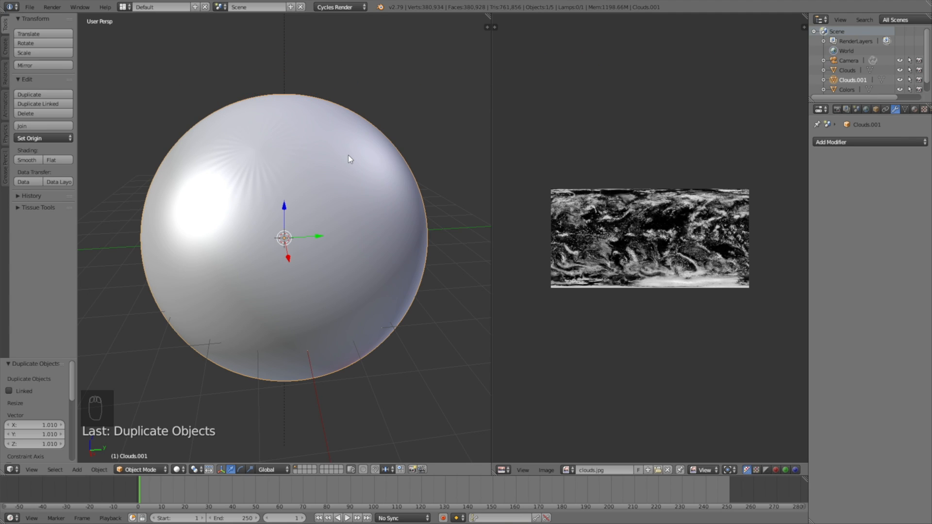
Step: Replace the new outermost sphere's material with a fresh one that uses a Mix Shader as its surface
{"action": "left_click", "coordinate": [912, 111]}
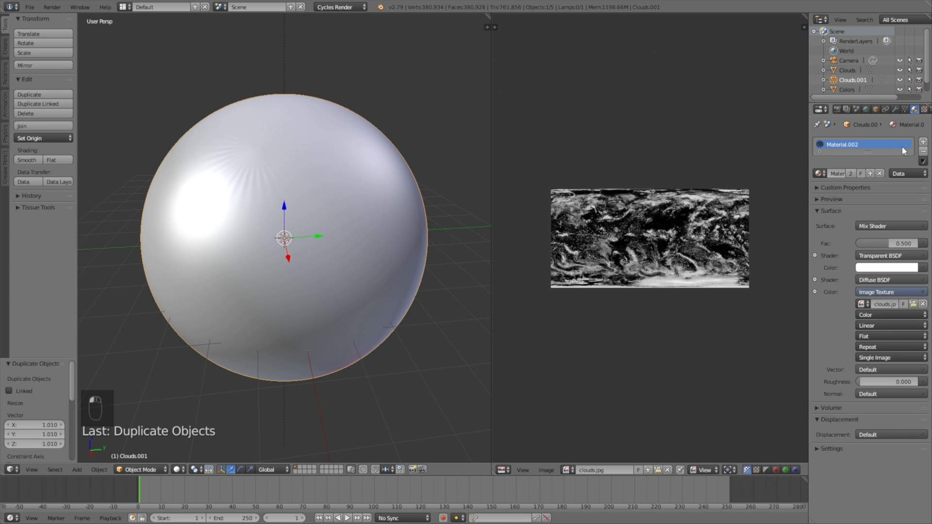
{"action": "left_click", "coordinate": [923, 150]}
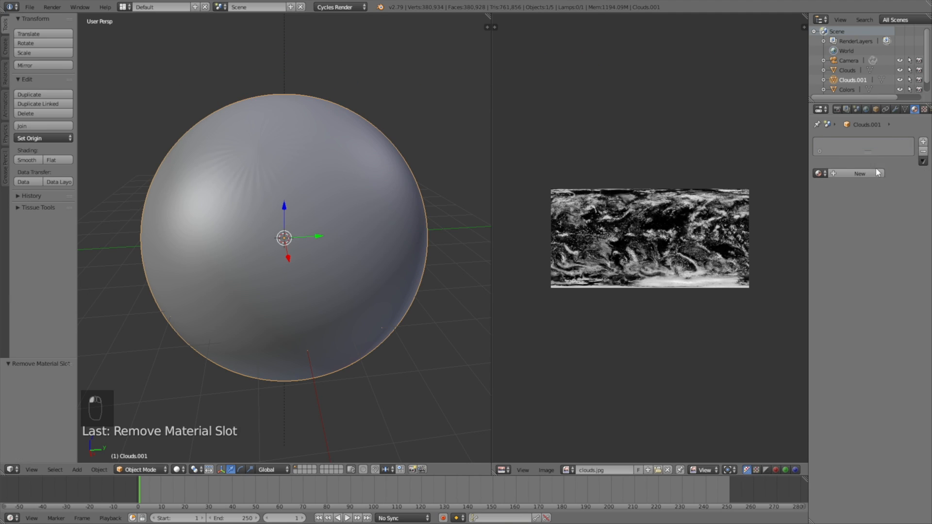
{"action": "left_click", "coordinate": [860, 173]}
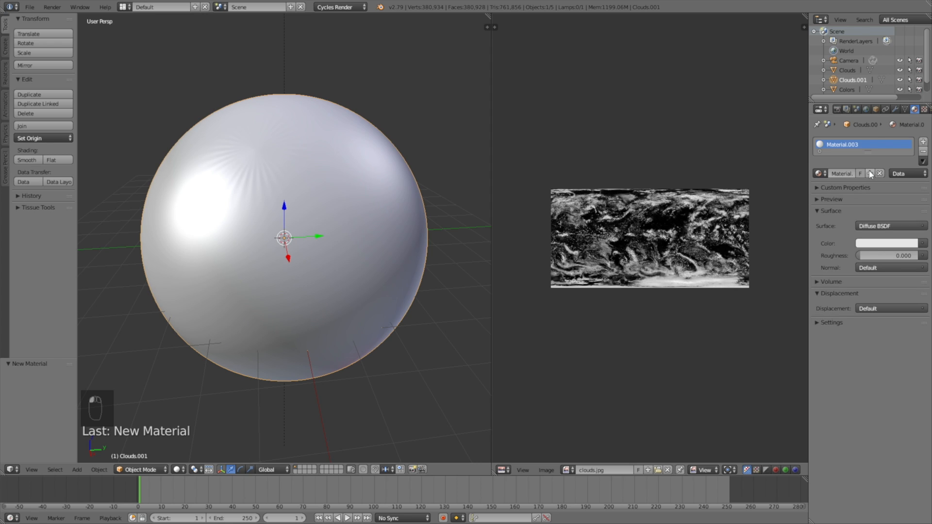
{"action": "left_click", "coordinate": [853, 226]}
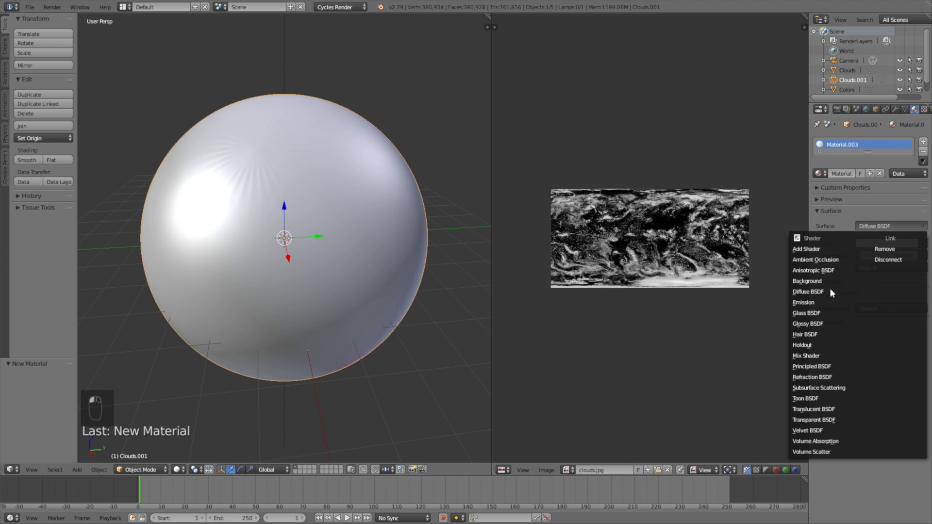
{"action": "left_click", "coordinate": [835, 353]}
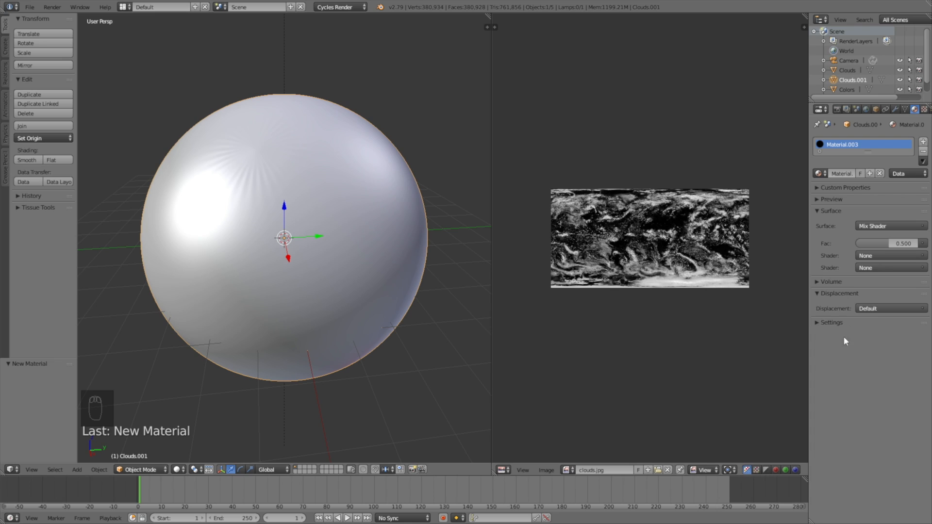
Step: Set the Mix Shader's factor to 0.95, with Diffuse BSDF as its first shader and Transparent BSDF as its second
{"action": "left_click", "coordinate": [878, 243]}
{"action": "type", "text": ".95"}
{"action": "key", "text": "Return"}
{"action": "left_click", "coordinate": [878, 252]}
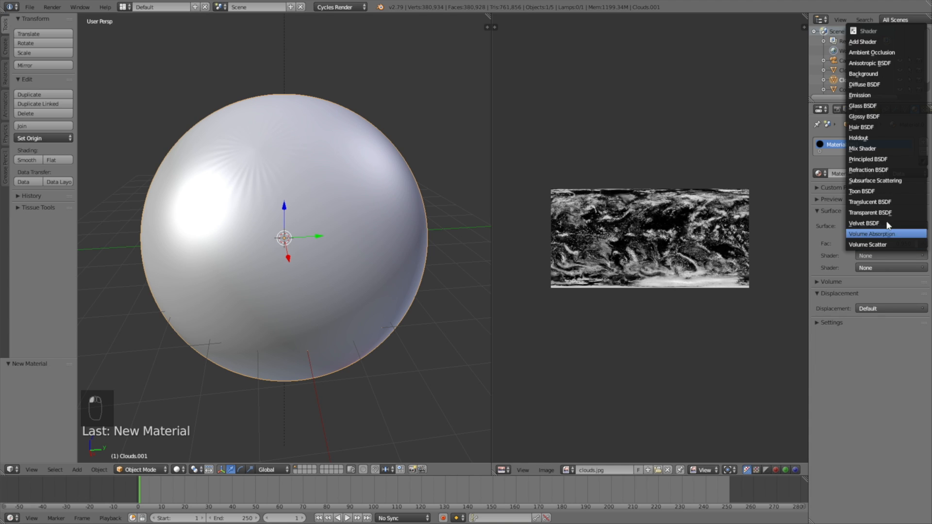
{"action": "left_click", "coordinate": [874, 85]}
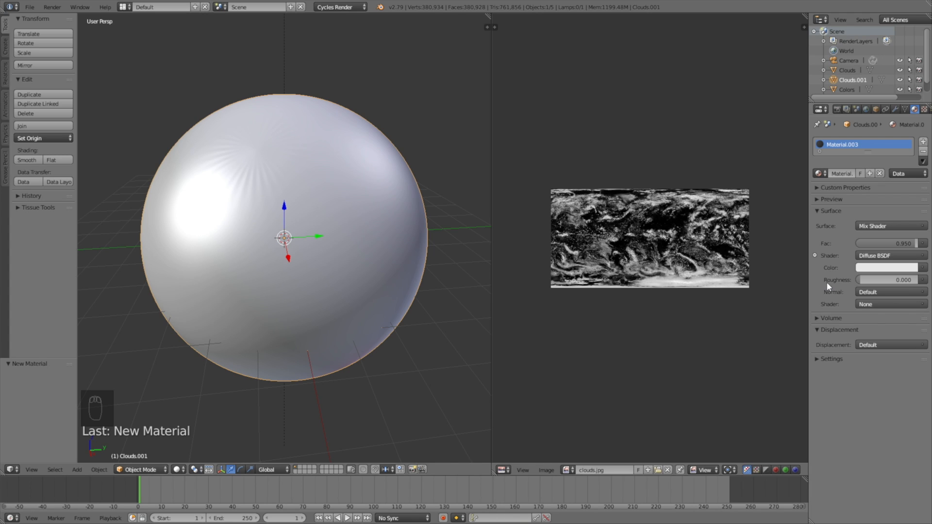
{"action": "left_click", "coordinate": [883, 304]}
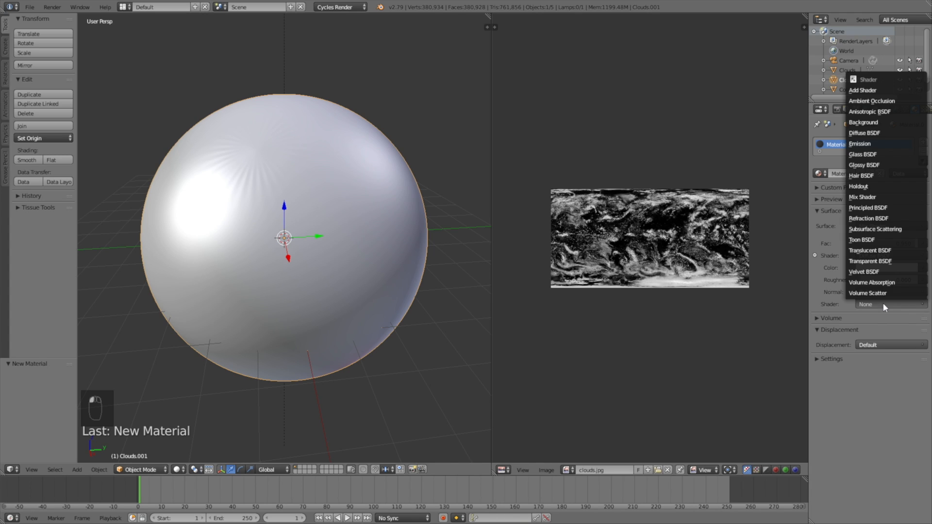
{"action": "left_click", "coordinate": [884, 262]}
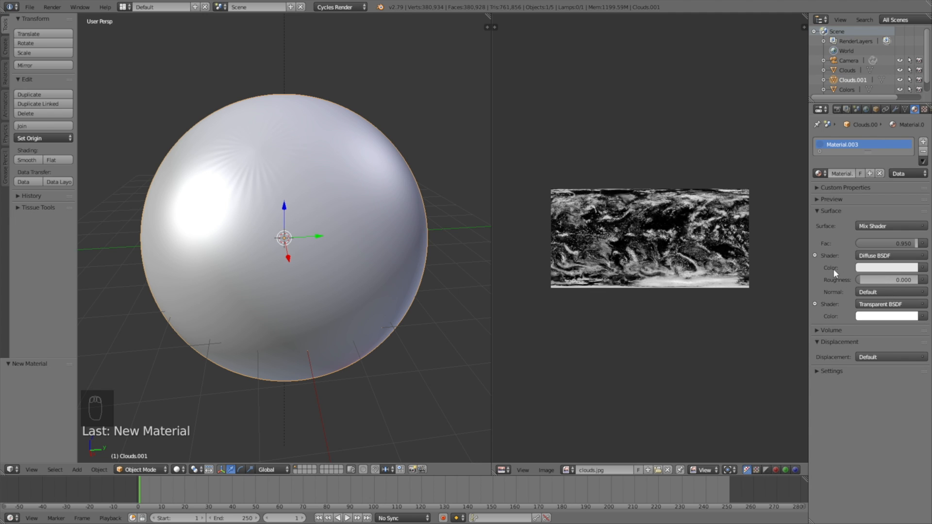
Step: Tint the outermost sphere's Diffuse BSDF light blue (R 0.157, G 0.331, B 1.000) while previewing in rendered shading
{"action": "key", "text": "shift+z"}
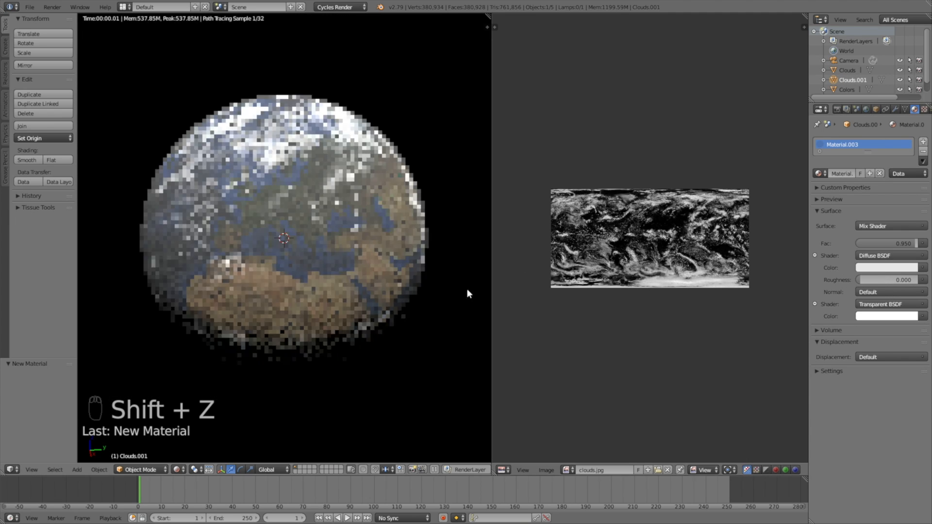
{"action": "left_click", "coordinate": [876, 272]}
{"action": "left_click", "coordinate": [878, 150]}
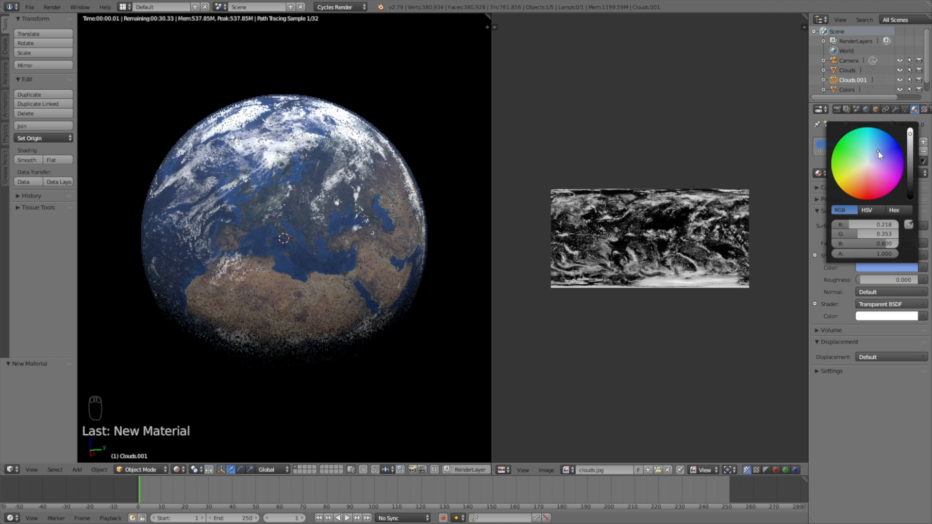
{"action": "left_click", "coordinate": [883, 148]}
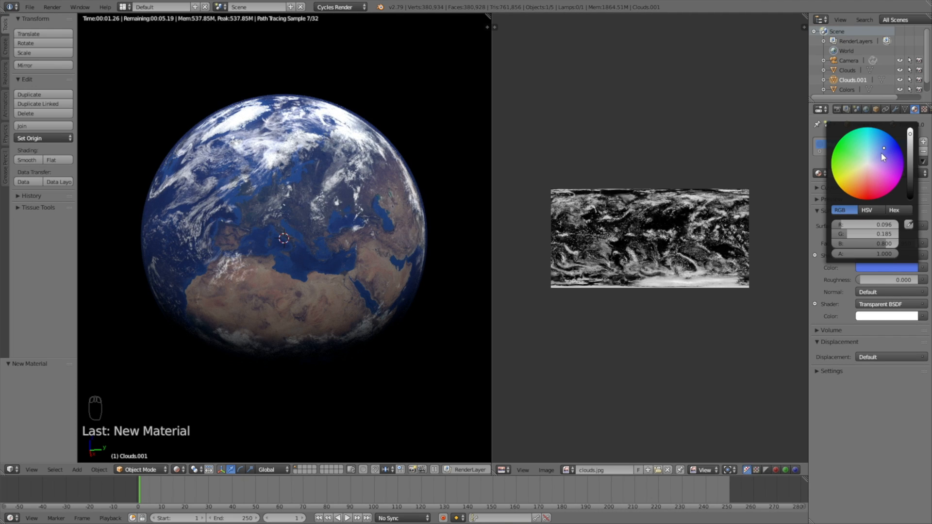
{"action": "left_click", "coordinate": [883, 146]}
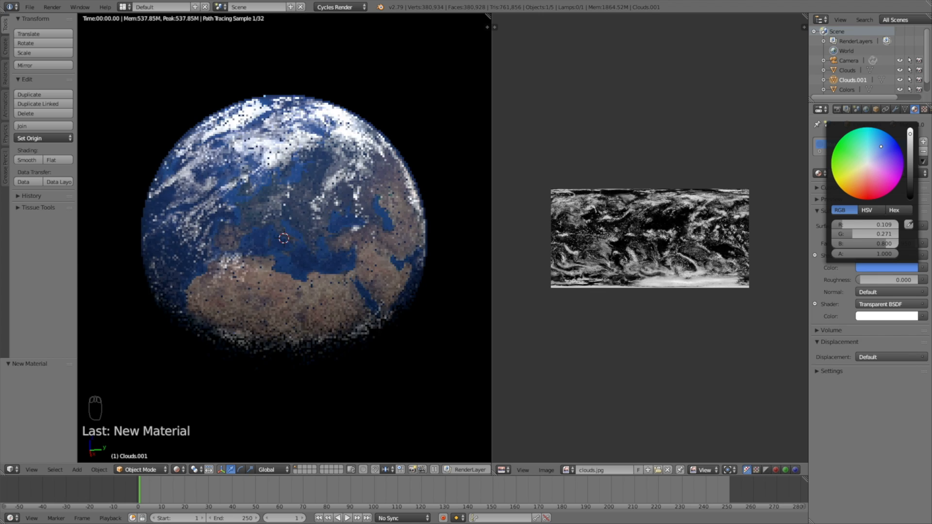
{"action": "left_click", "coordinate": [910, 129]}
{"action": "left_click_drag", "start_coordinate": [910, 129], "coordinate": [910, 127]}
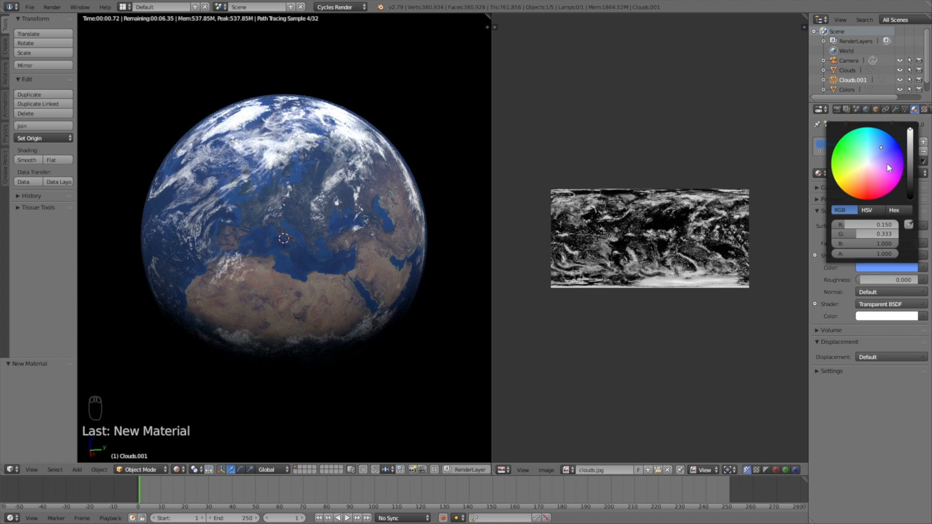
{"action": "left_click", "coordinate": [885, 142]}
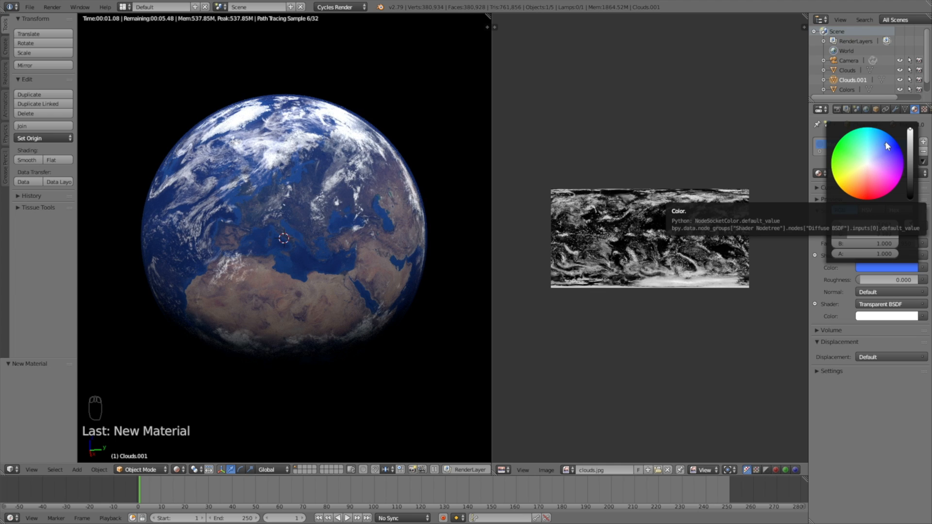
{"action": "left_click", "coordinate": [883, 148]}
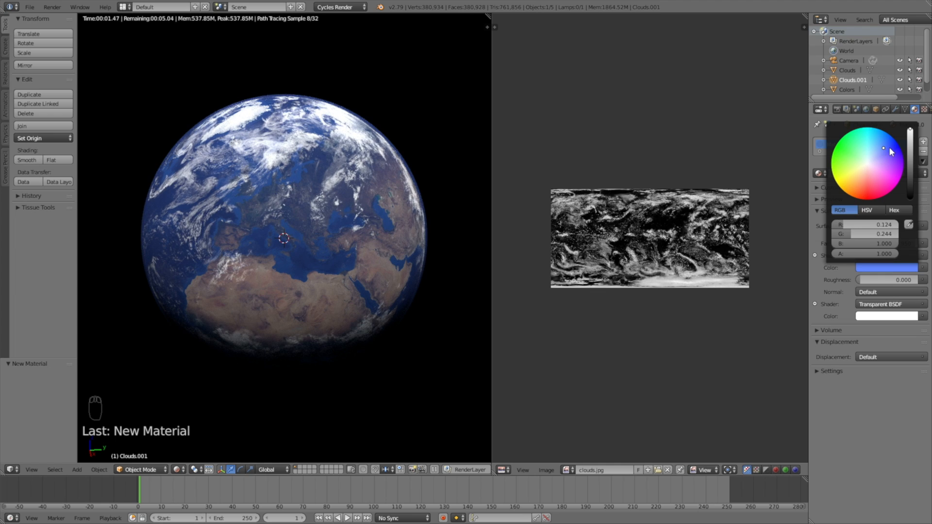
{"action": "left_click", "coordinate": [881, 149]}
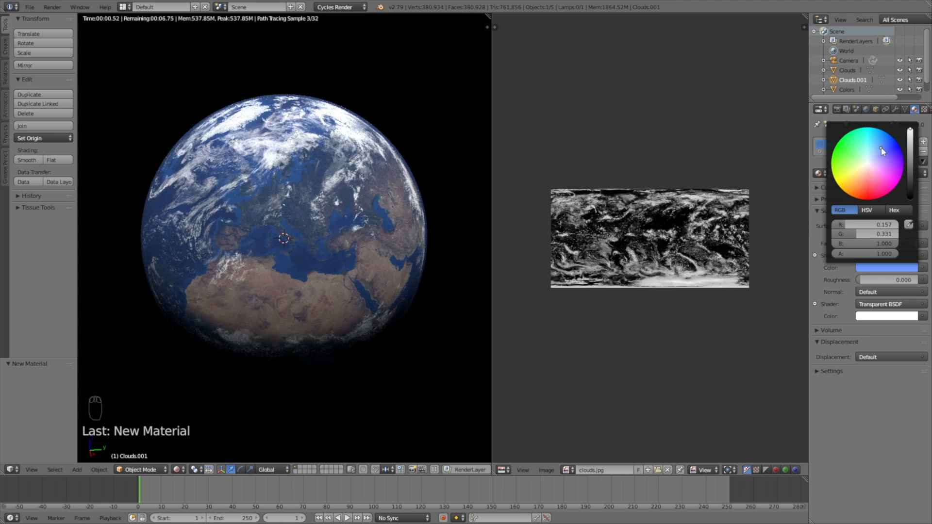
Step: Set the Sun lamp's emission strength to 20 and preview the Earth in rendered shading
{"action": "left_click", "coordinate": [882, 149]}
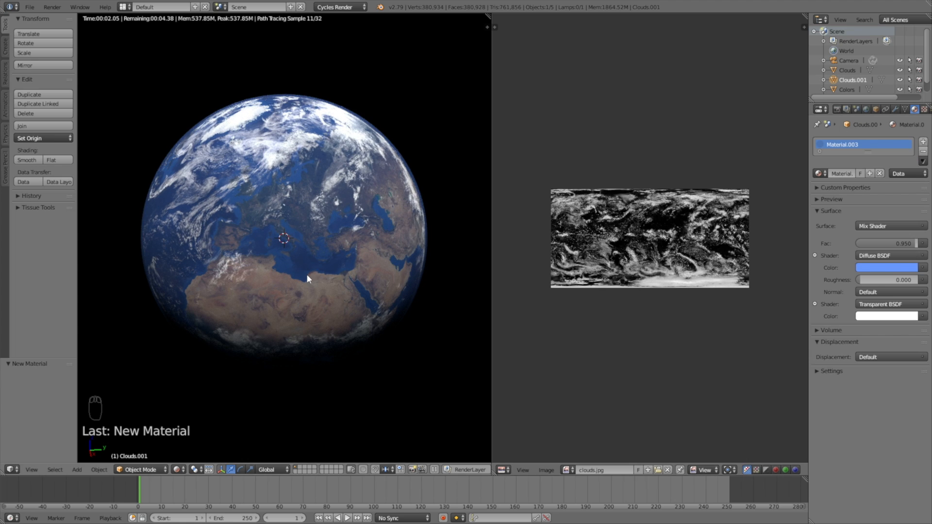
{"action": "middle_click_drag", "start_coordinate": [307, 275], "coordinate": [339, 255]}
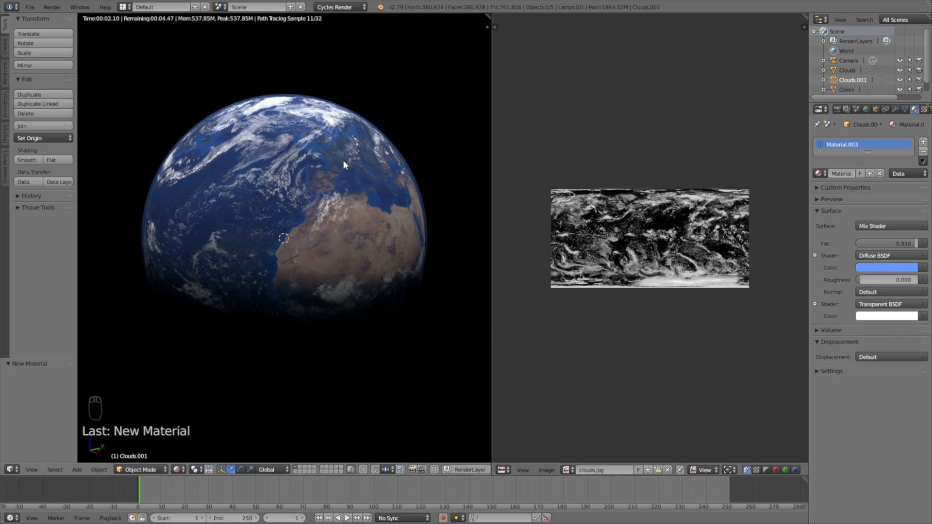
{"action": "key", "text": "shift+z"}
{"action": "right_click", "coordinate": [283, 63]}
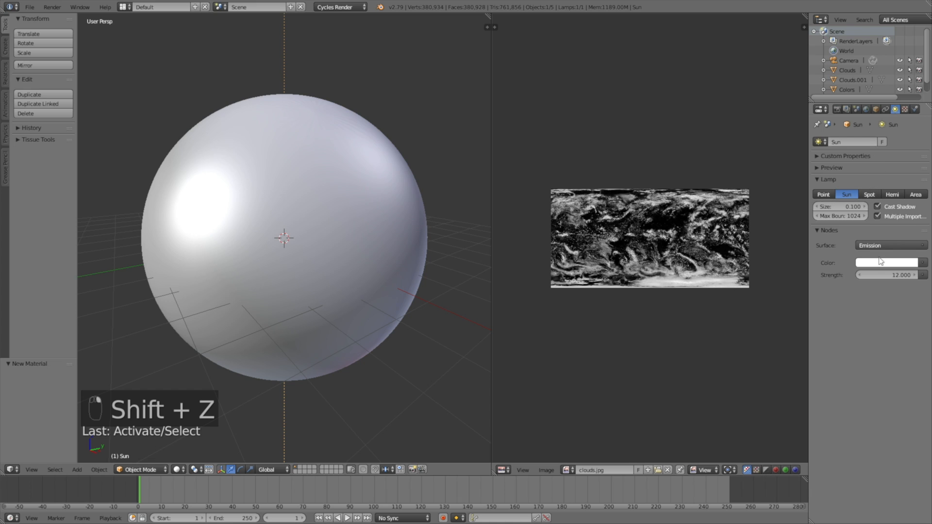
{"action": "left_click", "coordinate": [885, 275]}
{"action": "type", "text": "20"}
{"action": "key", "text": "Return"}
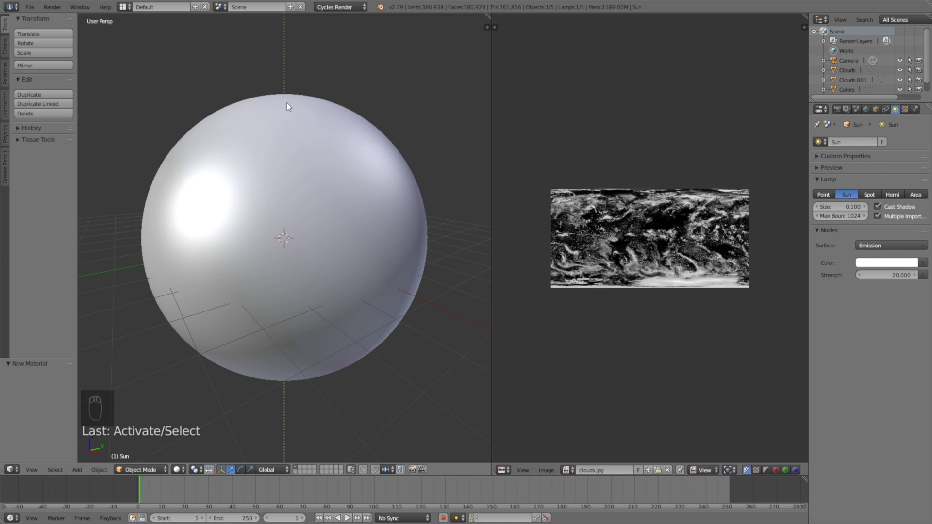
{"action": "key", "text": "shift+z"}
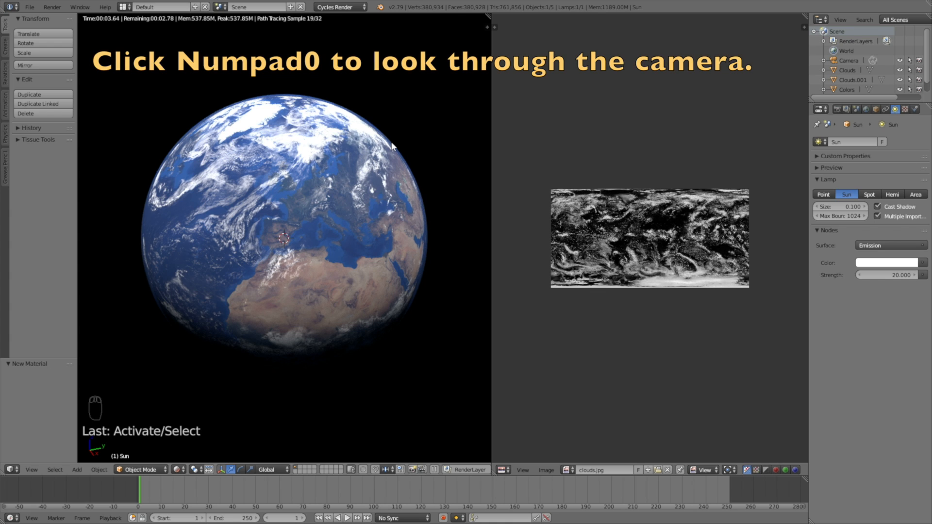
Step: Look through the camera and fly it backward in fly mode until the whole sphere fits inside the frame
{"action": "key", "text": "KP_0"}
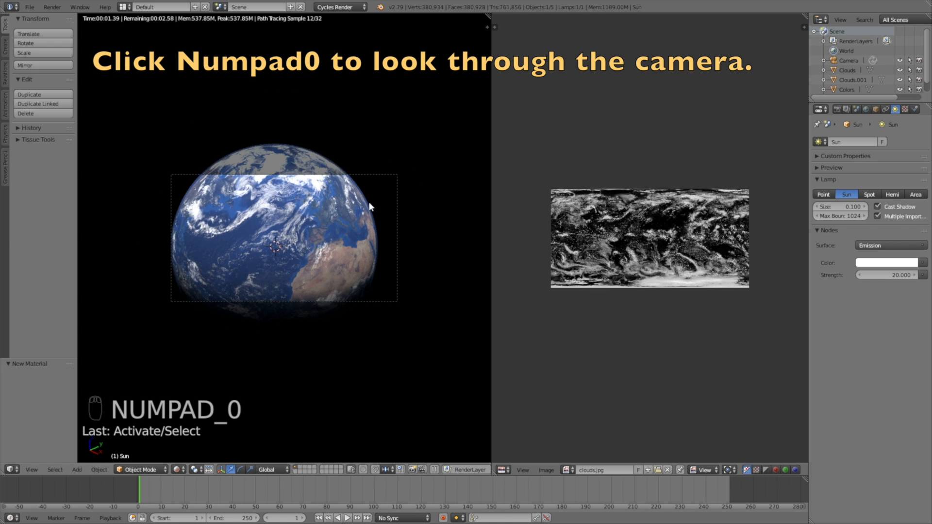
{"action": "key", "text": "shift+z"}
{"action": "right_click", "coordinate": [363, 173]}
{"action": "key", "text": "shift+f"}
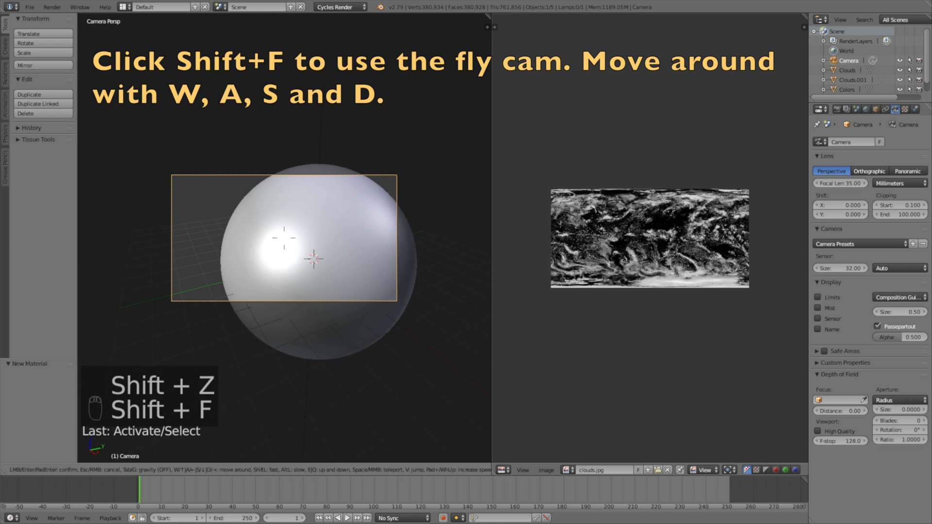
{"action": "key", "text": "s"}
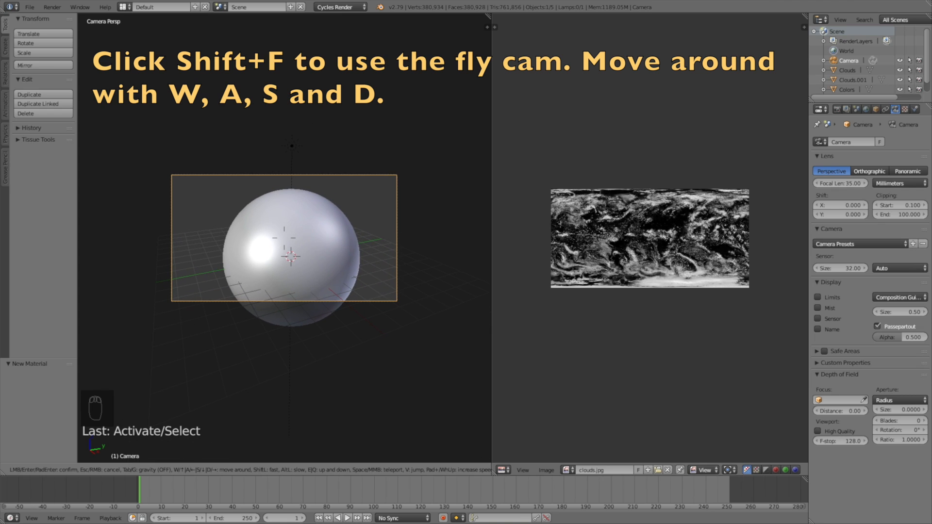
{"action": "key", "text": "d"}
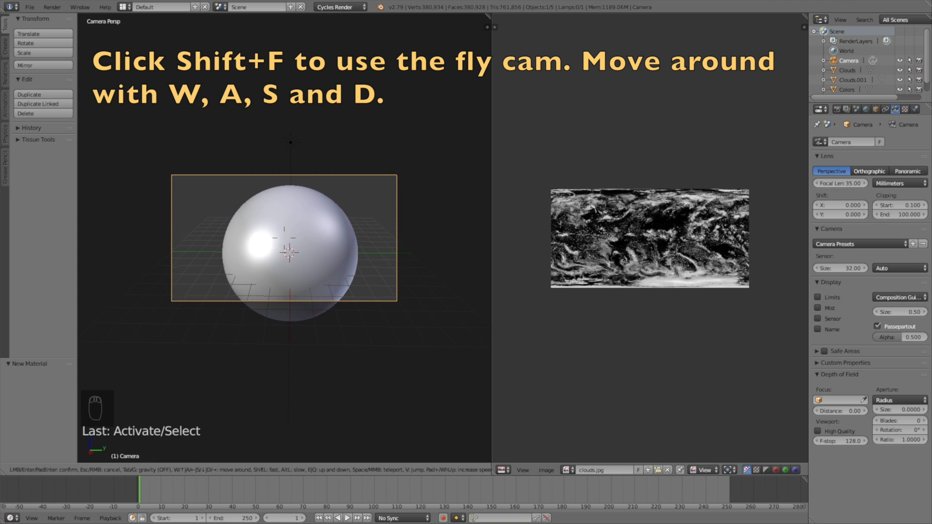
{"action": "key", "text": "s"}
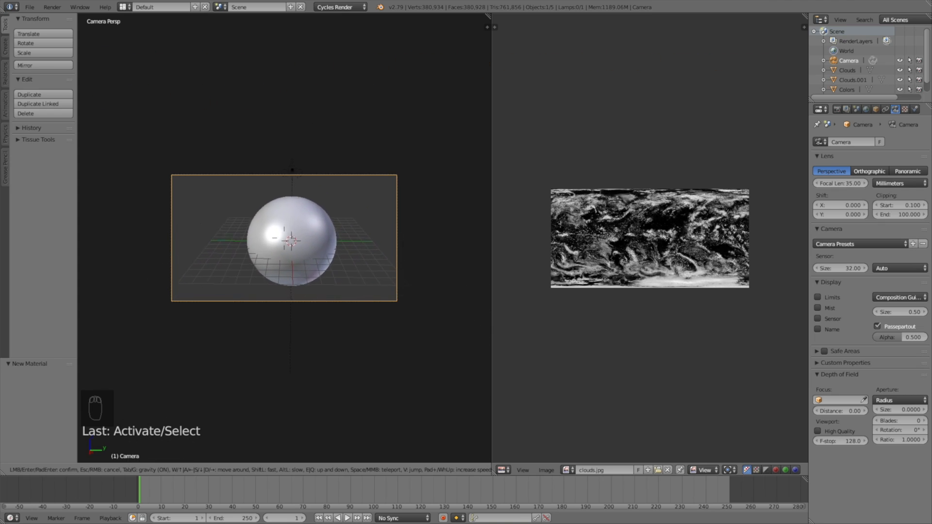
{"action": "left_click", "coordinate": [284, 237]}
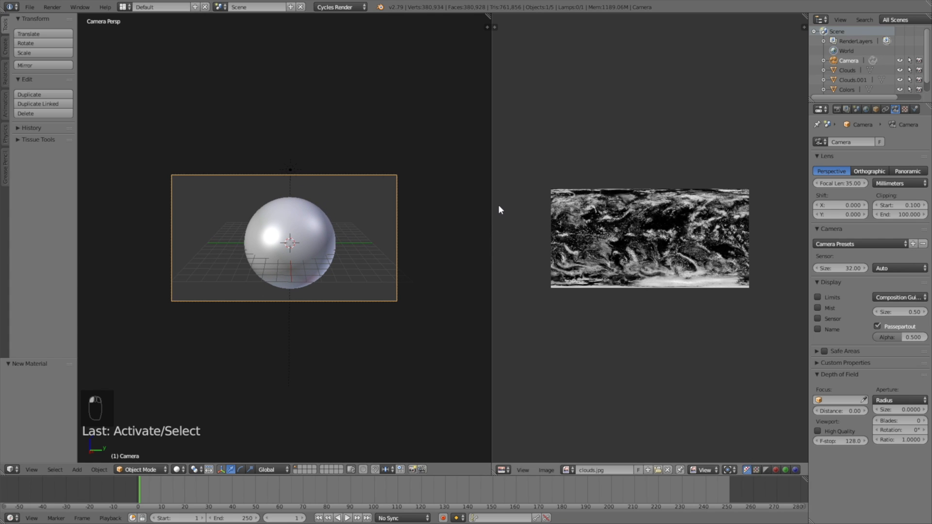
Step: Merge the image editor area into the 3D view and check the camera framing in rendered shading
{"action": "left_click_drag", "start_coordinate": [487, 21], "coordinate": [590, 109]}
{"action": "key", "text": "shift+z"}
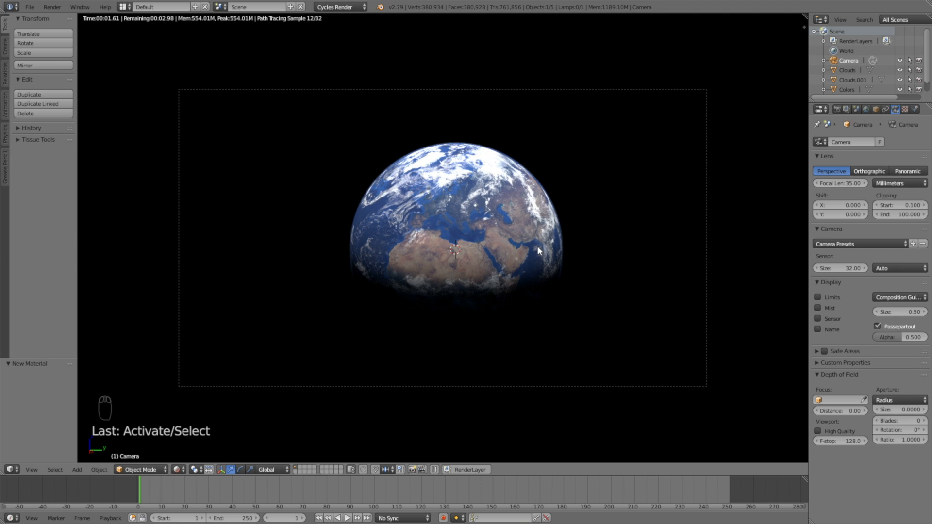
{"action": "key", "text": "shift+z"}
Step: Re-aim the camera in fly mode to centre the sphere horizontally and check the framing in rendered shading
{"action": "key", "text": "shift+f"}
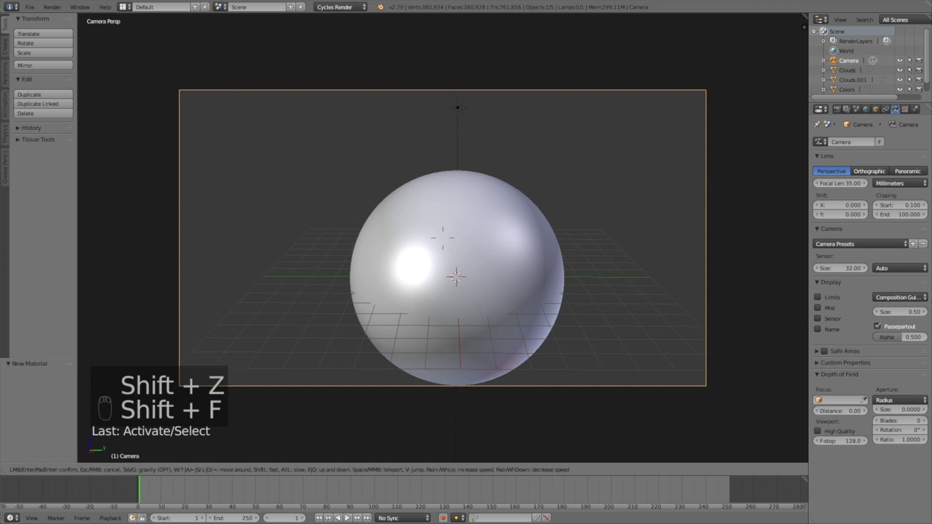
{"action": "left_click", "coordinate": [539, 271]}
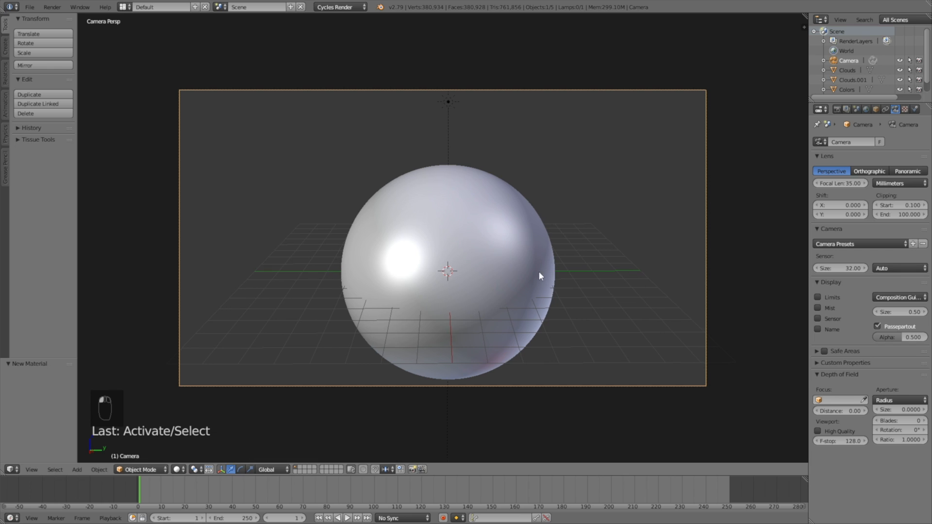
{"action": "key", "text": "shift+z"}
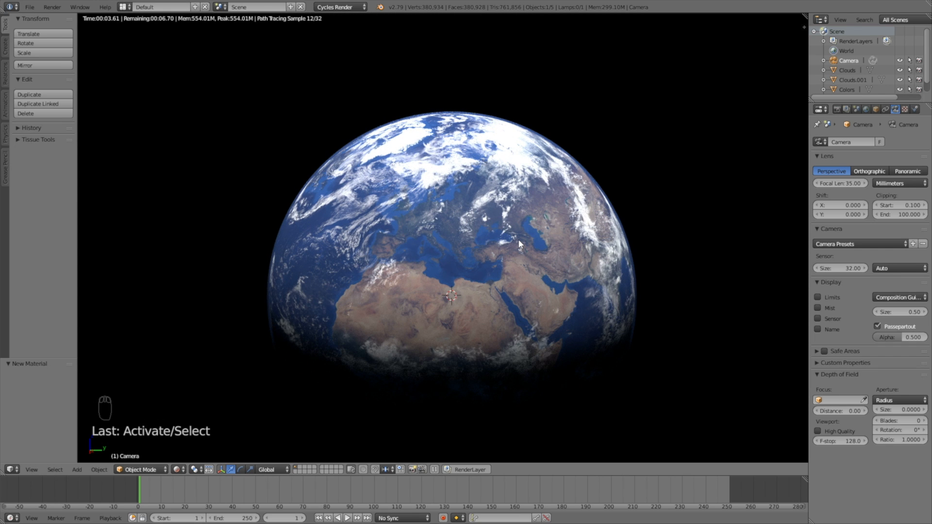
{"action": "scroll", "coordinate": [518, 239], "scroll_direction": "down", "scroll_amount": 3}
{"action": "key", "text": "shift+z"}
{"action": "scroll", "coordinate": [518, 240], "scroll_direction": "up", "scroll_amount": 2}
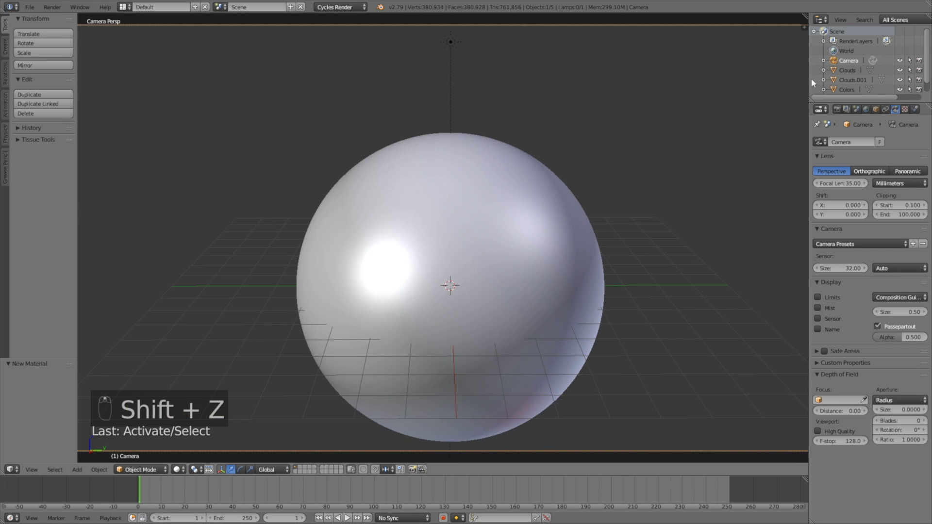
Step: Parent the Clouds sphere to the Colors sphere as an Object parent with Keep Transform
{"action": "left_click", "coordinate": [852, 69]}
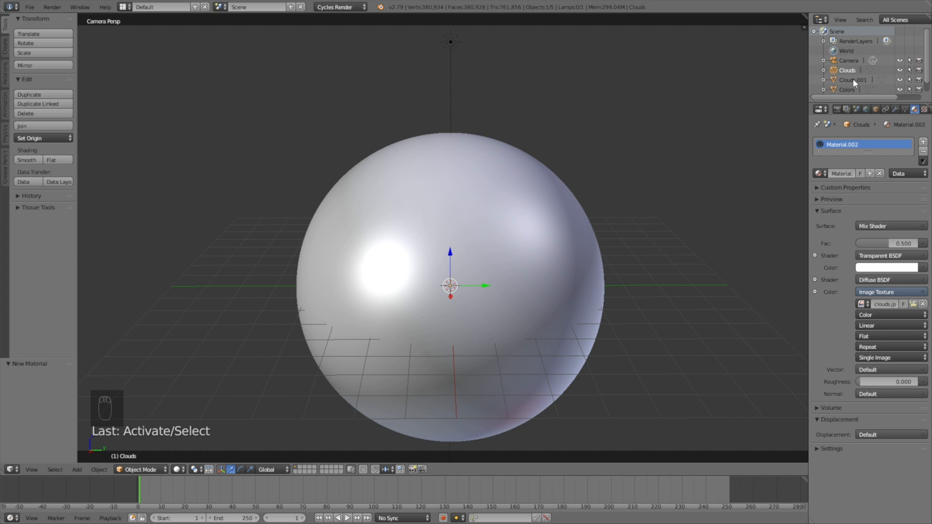
{"action": "left_click", "coordinate": [846, 90], "text": "shift"}
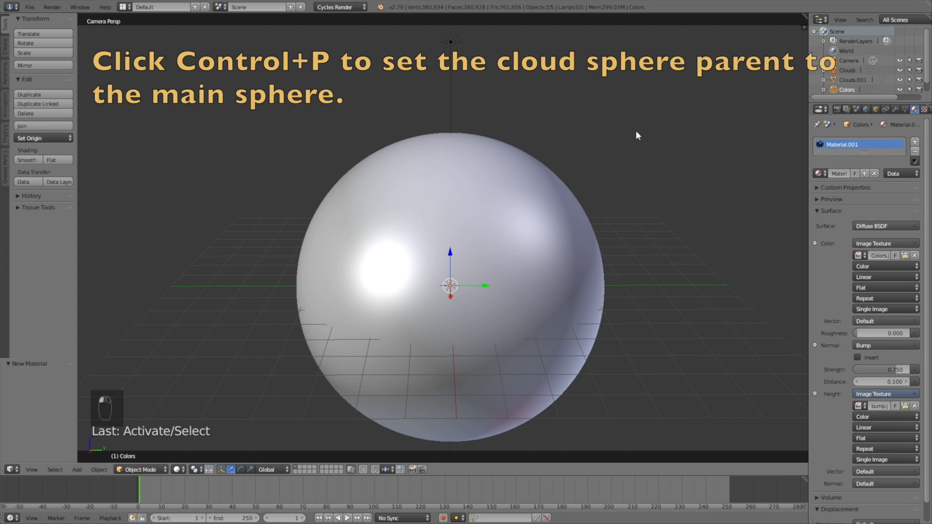
{"action": "key", "text": "ctrl+p"}
{"action": "left_click", "coordinate": [625, 142]}
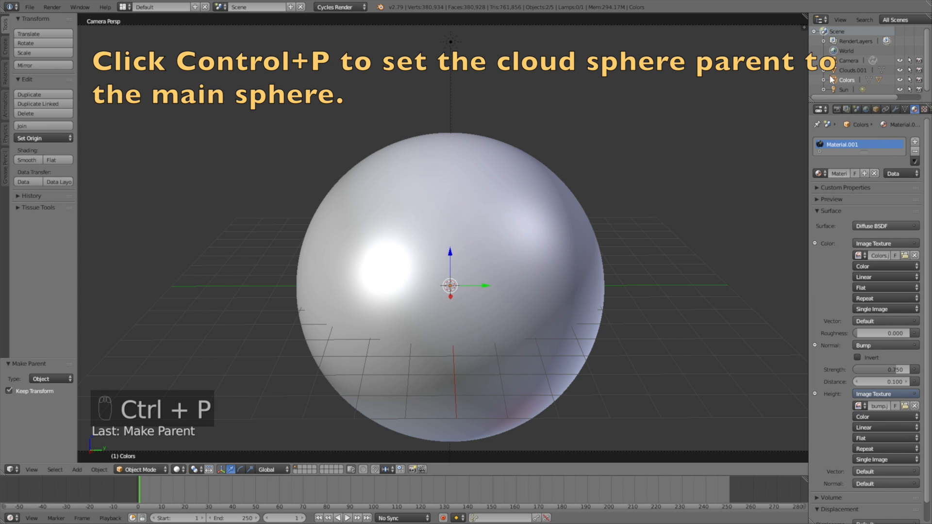
Step: Rename the Clouds.001 sphere as Blue and parent it to the Colors sphere with Keep Transform
{"action": "double_click", "coordinate": [854, 70]}
{"action": "type", "text": "Blue"}
{"action": "key", "text": "Return"}
{"action": "left_click", "coordinate": [846, 80], "text": "ctrl"}
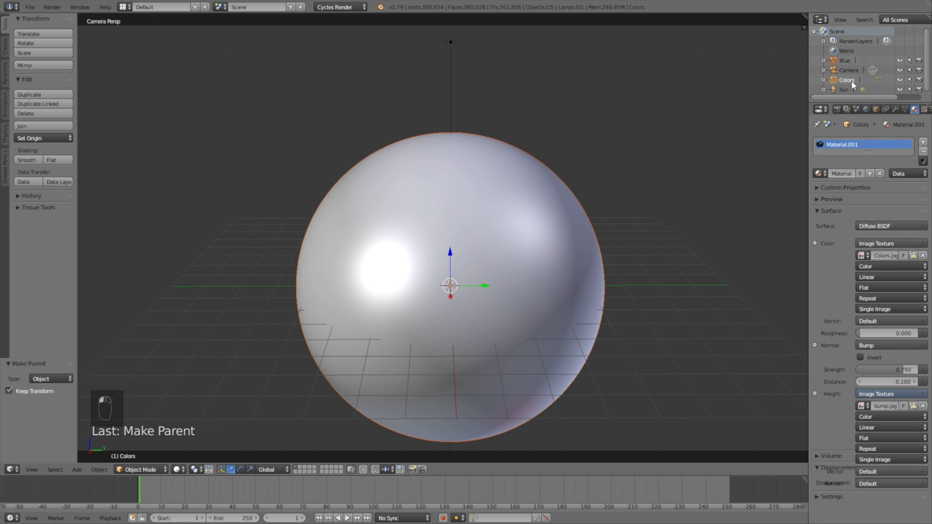
{"action": "key", "text": "ctrl+p"}
{"action": "left_click", "coordinate": [600, 124]}
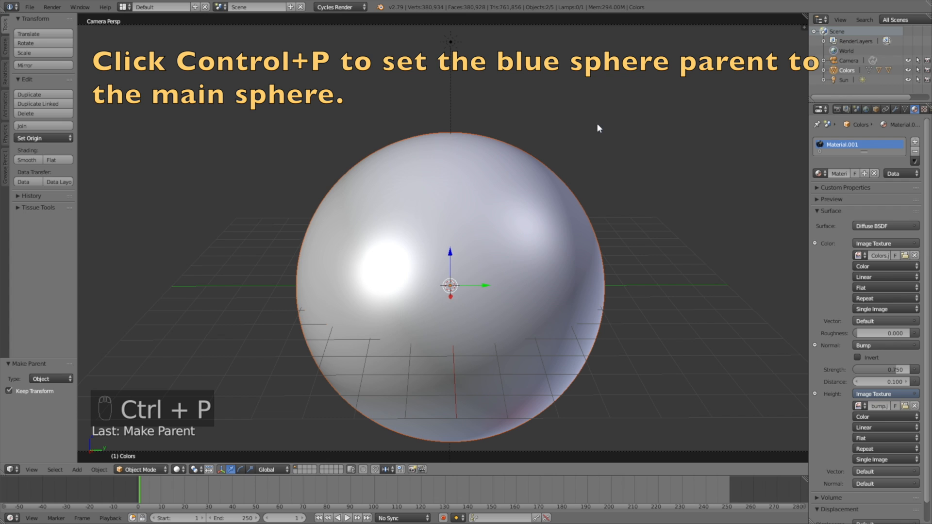
Step: Try rotating only the Colors sphere about the global Z axis in rendered shading to test the parenting
{"action": "left_click", "coordinate": [846, 70]}
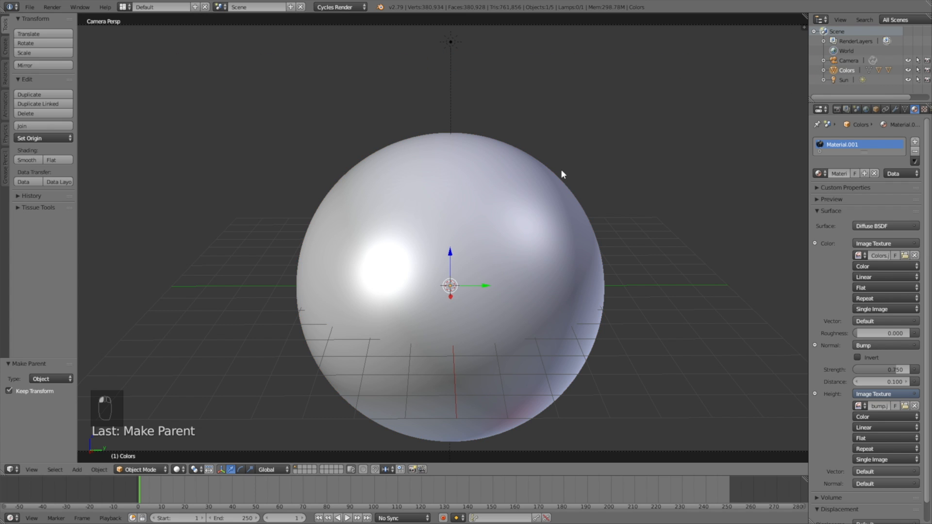
{"action": "key", "text": "shift+z"}
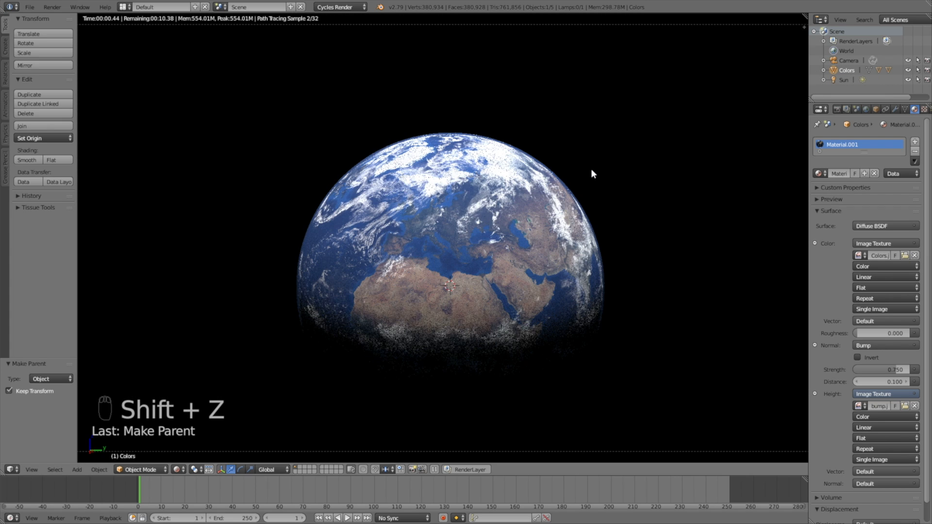
{"action": "key", "text": "r"}
{"action": "key", "text": "z"}
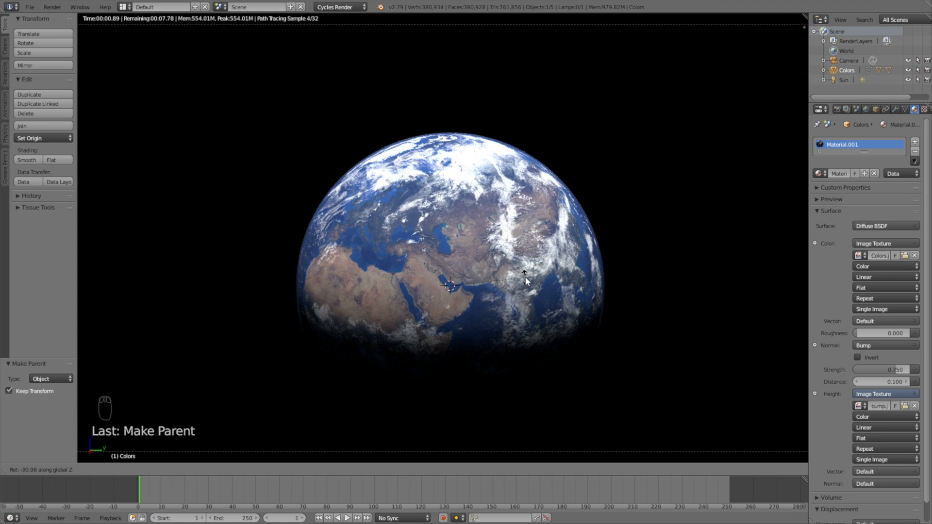
{"action": "right_click", "coordinate": [525, 276]}
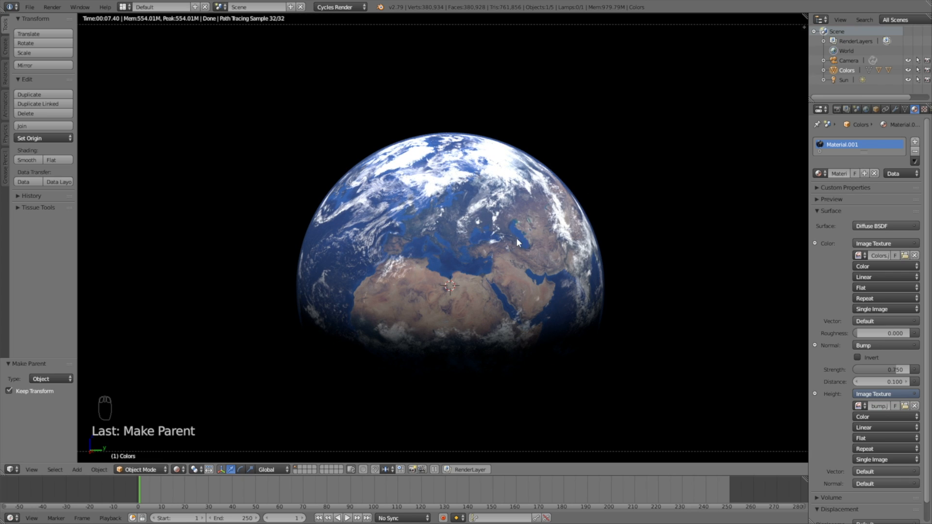
{"action": "key", "text": "shift+z"}
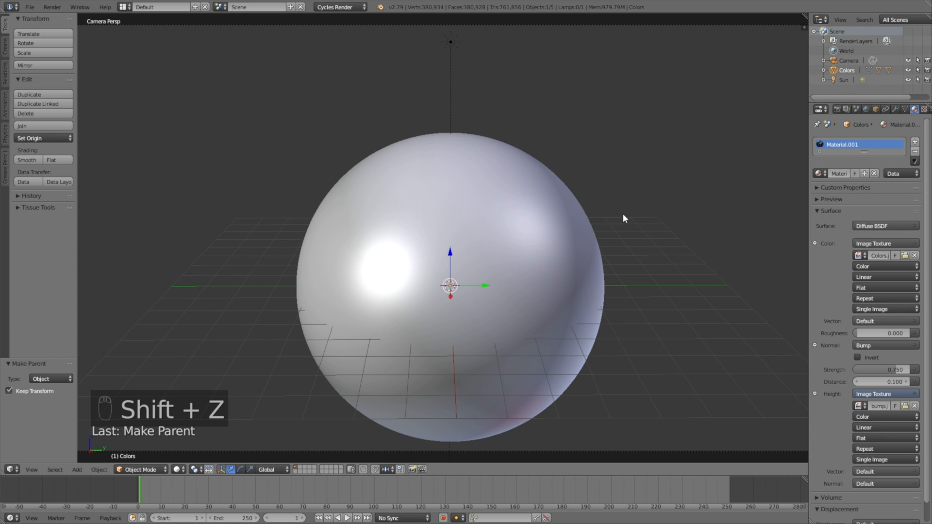
Step: Insert a rotation keyframe for the Colors sphere at frame 1 and go to frame 250
{"action": "key", "text": "n"}
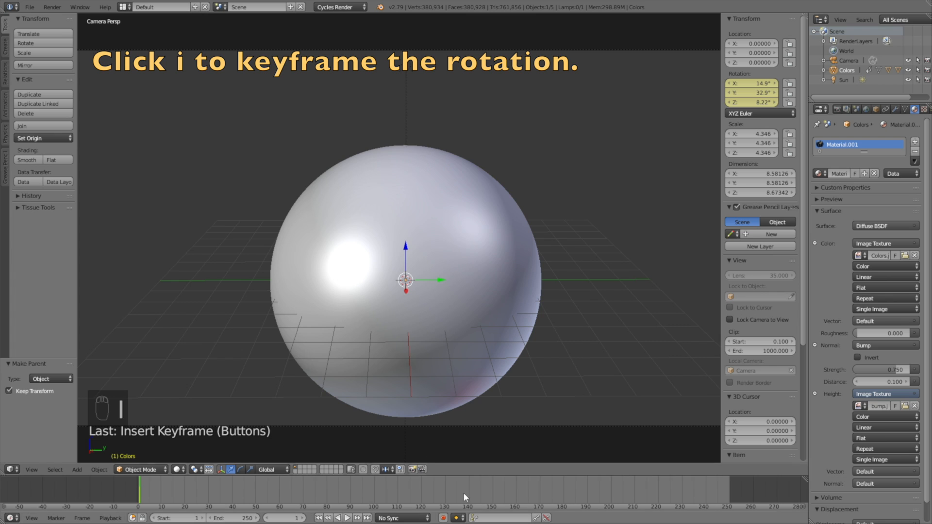
{"action": "type", "text": "250"}
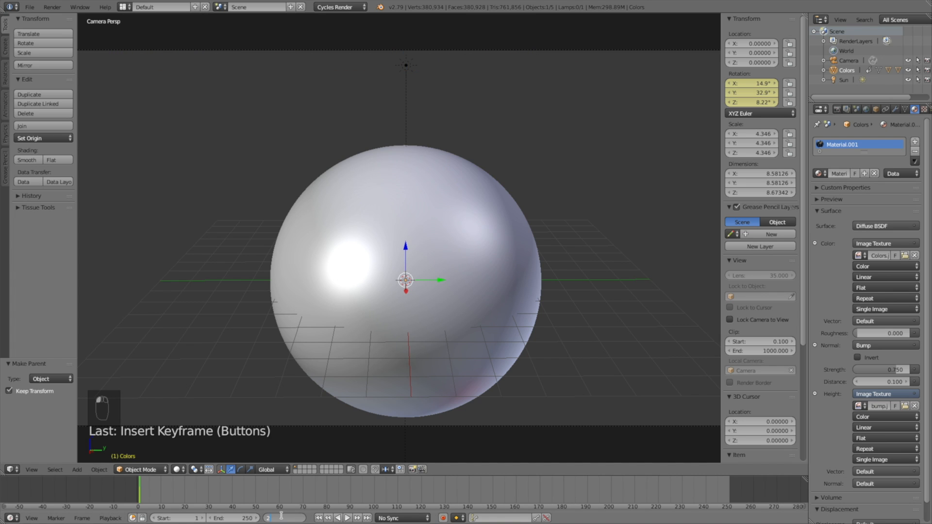
{"action": "key", "text": "Return"}
Step: Rotate the Colors sphere about -6.14° around the global Z axis and keyframe its rotation at frame 250
{"action": "key", "text": "shift+z"}
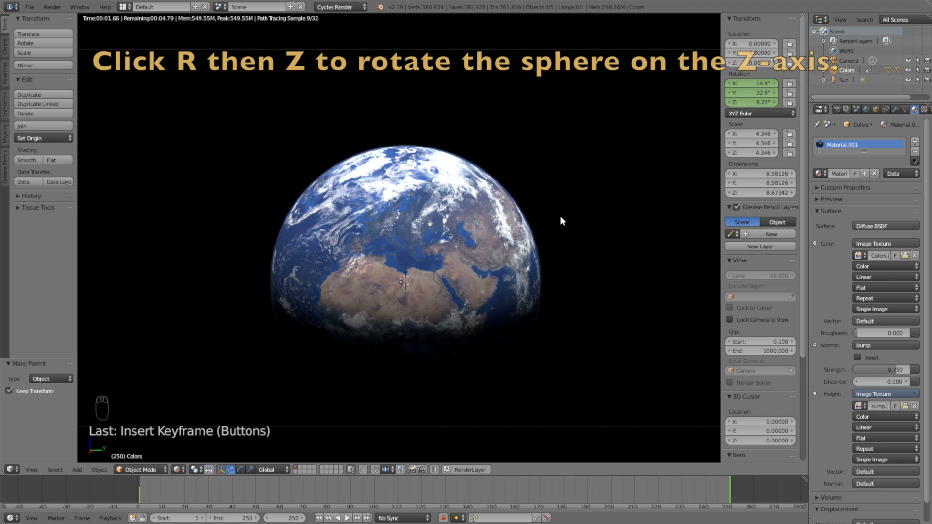
{"action": "key", "text": "r"}
{"action": "key", "text": "z"}
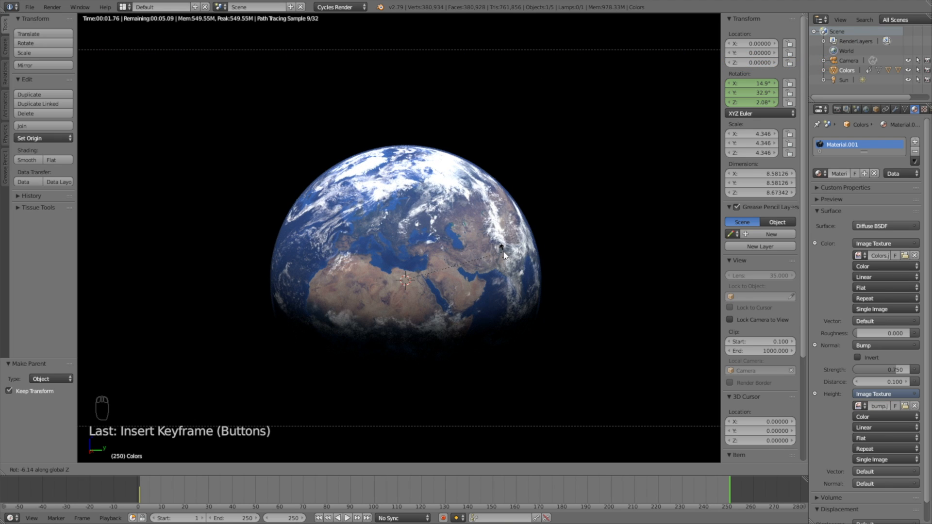
{"action": "left_click", "coordinate": [503, 253]}
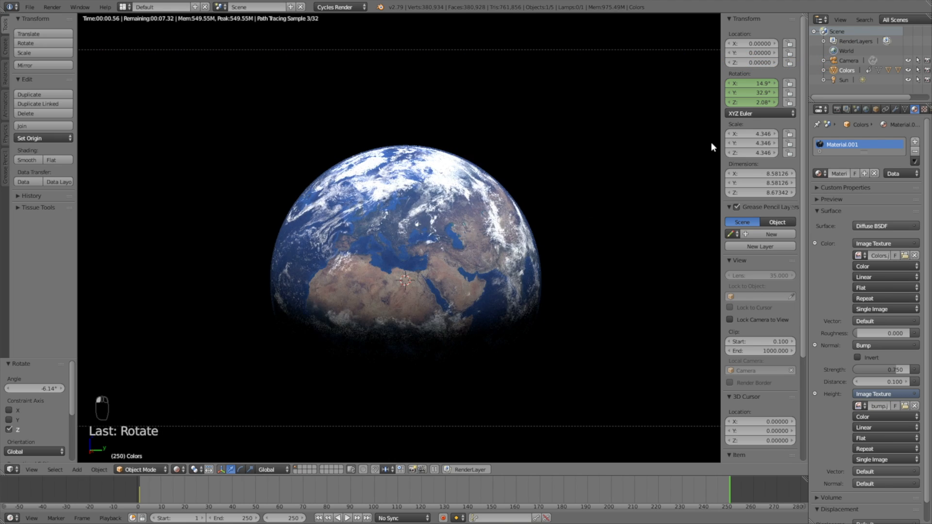
{"action": "key", "text": "i"}
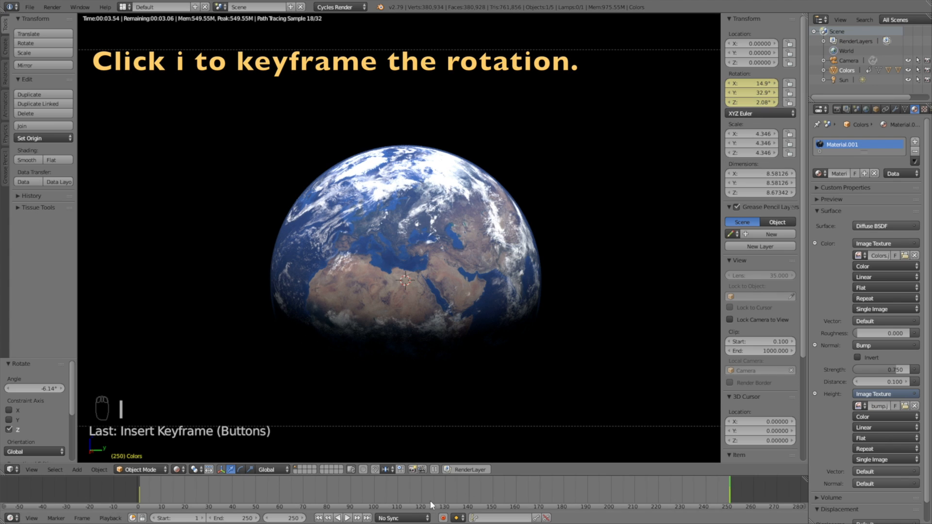
Step: Scrub through the timeline to review the Earth's rotation in the rendered camera view
{"action": "left_click", "coordinate": [397, 494]}
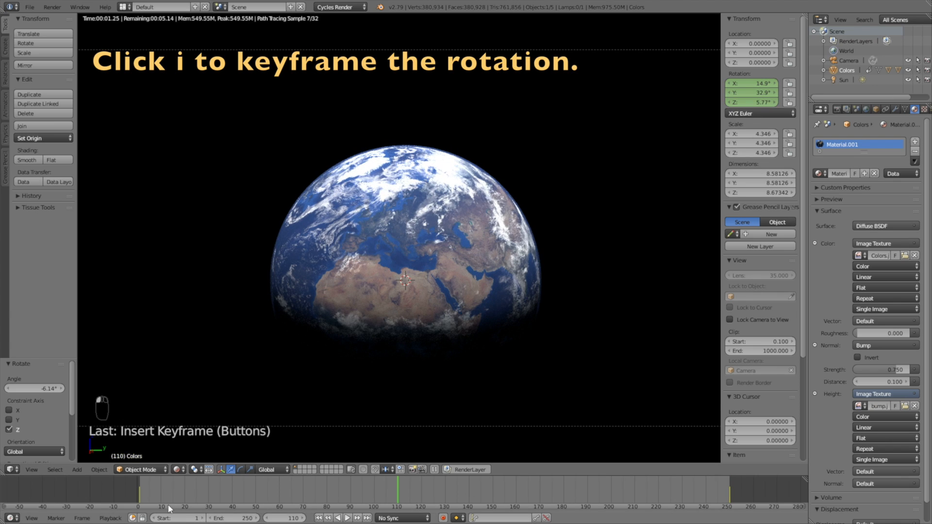
{"action": "left_click_drag", "start_coordinate": [150, 490], "coordinate": [715, 485]}
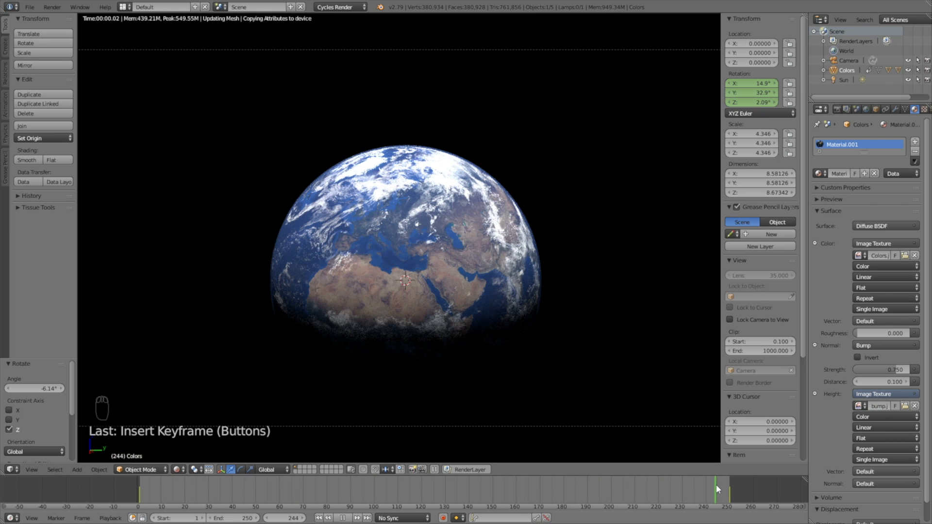
Step: Split the 3D viewport vertically and show the Graph Editor in the new area
{"action": "left_click_drag", "start_coordinate": [804, 16], "coordinate": [571, 146]}
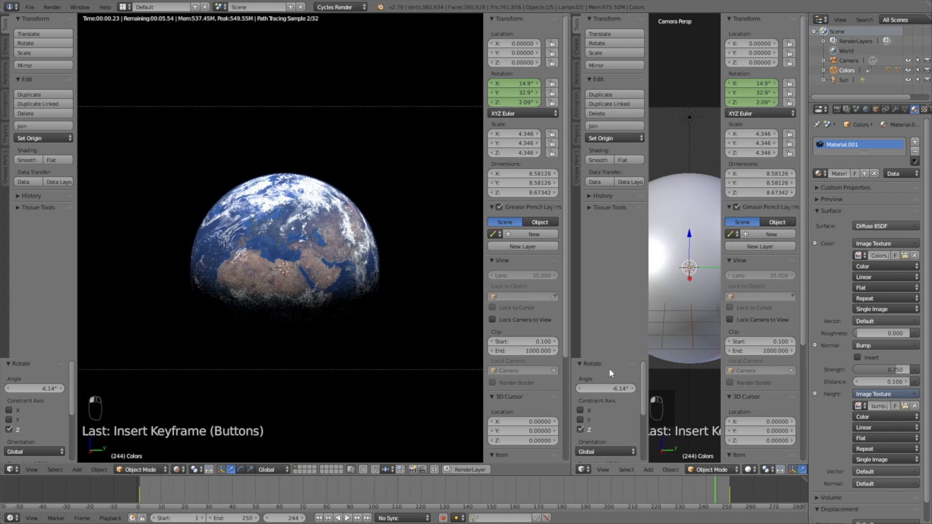
{"action": "left_click", "coordinate": [583, 469]}
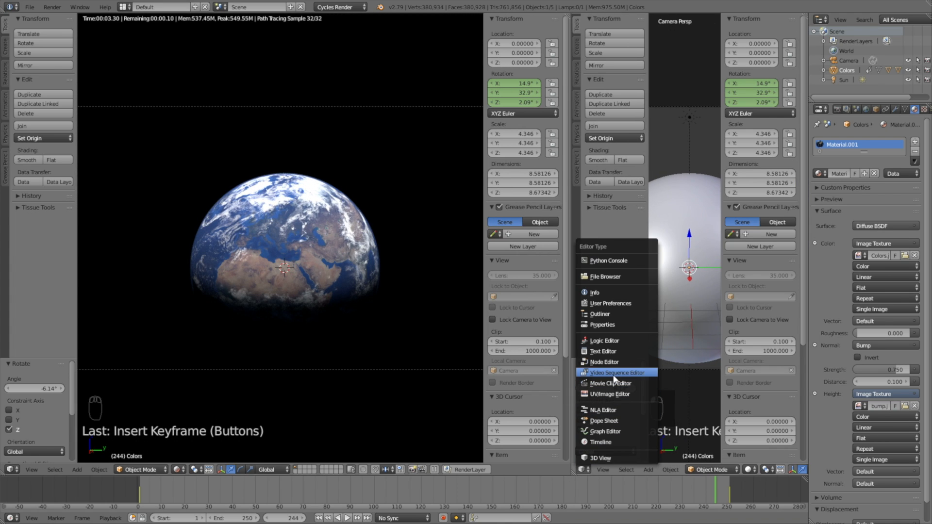
{"action": "left_click", "coordinate": [605, 431]}
Step: Set the Colors sphere's rotation keyframe interpolation to Linear and scrub back to frame 2
{"action": "key", "text": "t"}
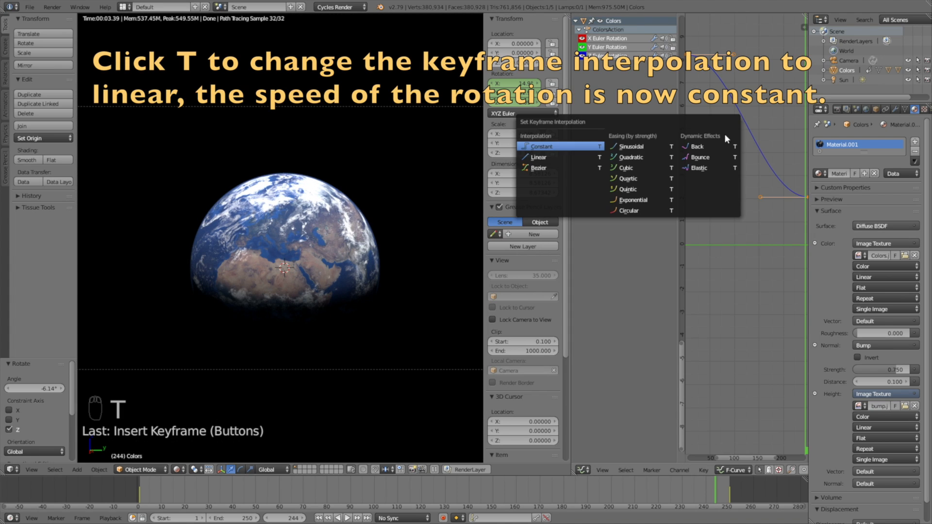
{"action": "left_click", "coordinate": [558, 157]}
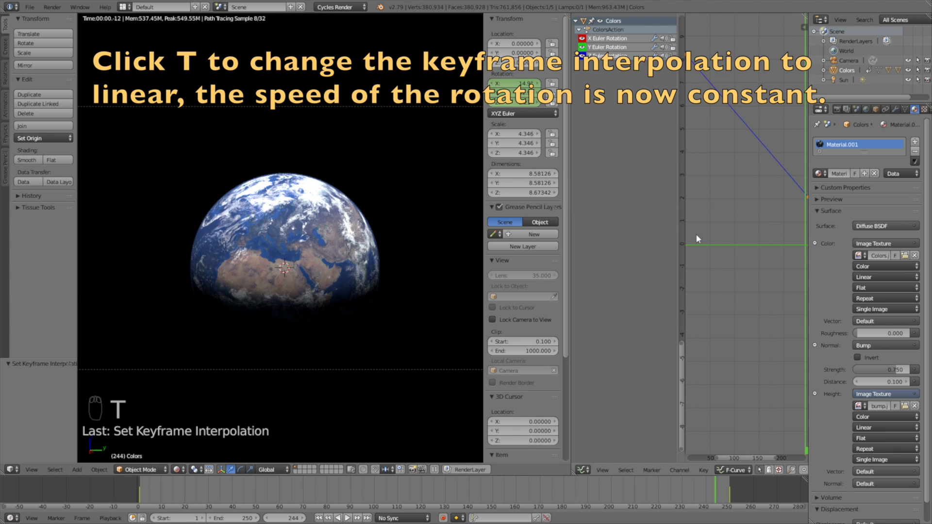
{"action": "left_click_drag", "start_coordinate": [788, 197], "coordinate": [686, 197]}
{"action": "left_click", "coordinate": [415, 352]}
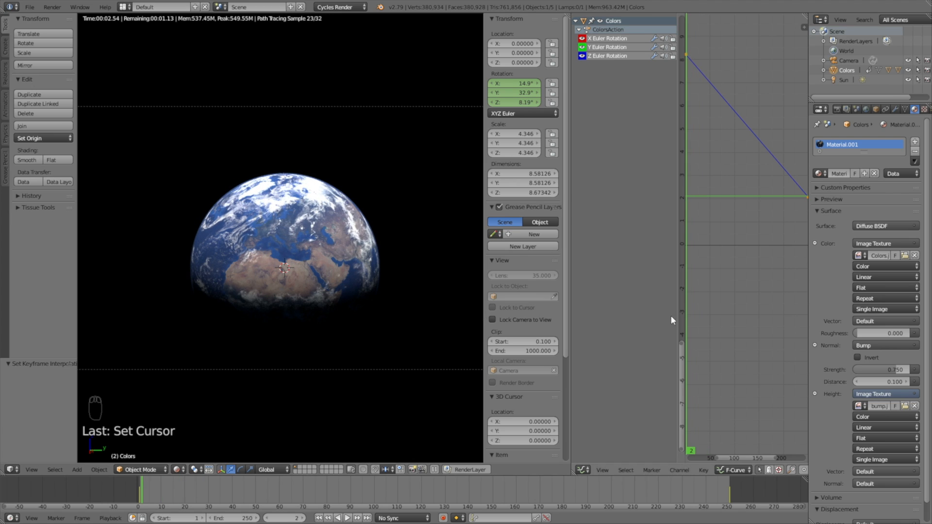
Step: Set the render resolution scale to 100% and create an output folder named Earth Render in E:\tmp
{"action": "left_click", "coordinate": [838, 111]}
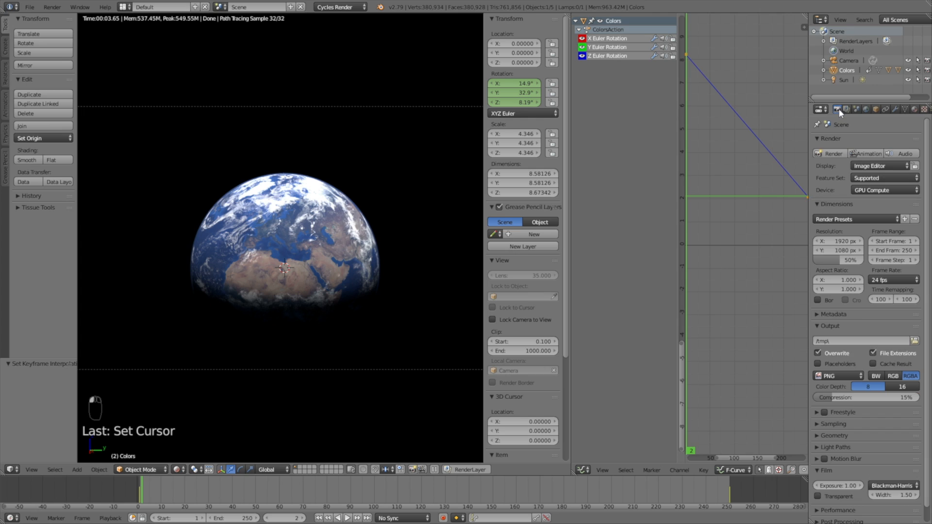
{"action": "left_click_drag", "start_coordinate": [838, 264], "coordinate": [855, 263]}
{"action": "left_click", "coordinate": [915, 340]}
{"action": "left_click", "coordinate": [79, 21]}
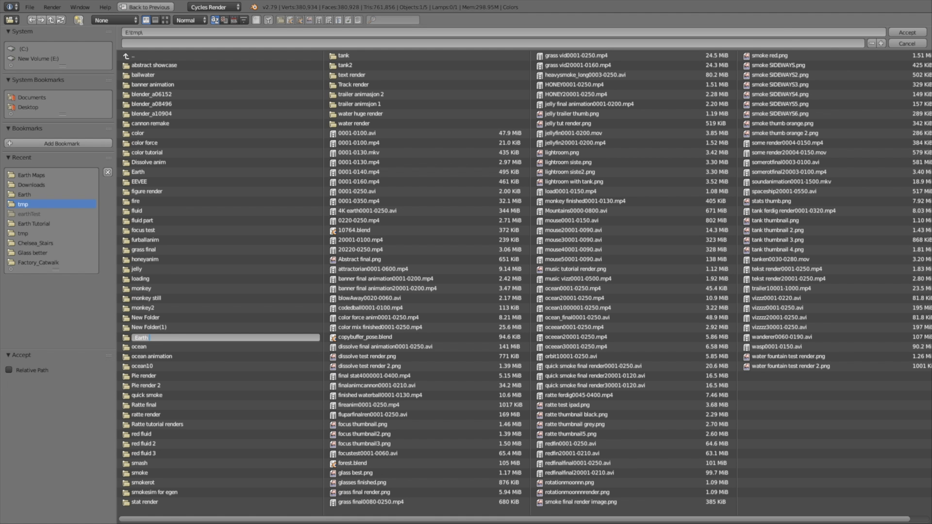
{"action": "type", "text": "Earth Render"}
{"action": "key", "text": "Return"}
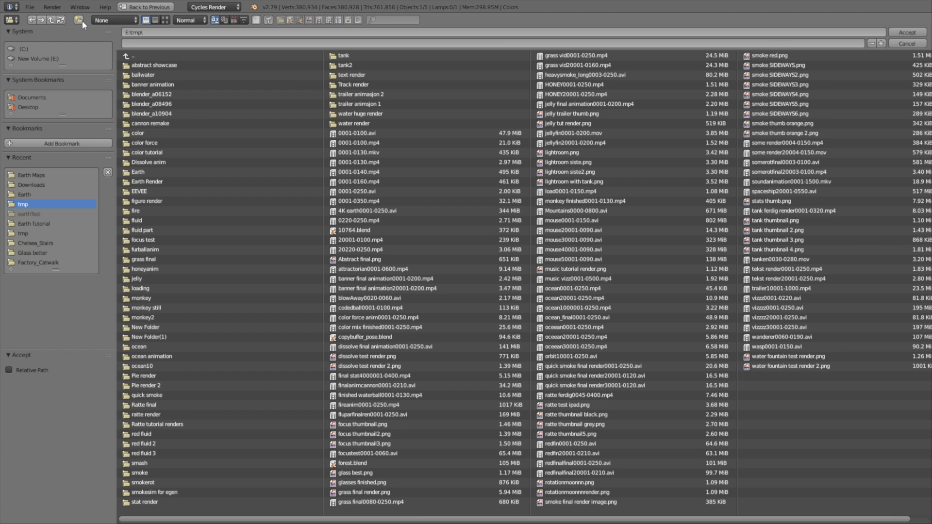
Step: Set the render output path to the Earth Render folder with a file name for the frames
{"action": "left_click", "coordinate": [156, 182]}
{"action": "left_click", "coordinate": [143, 44]}
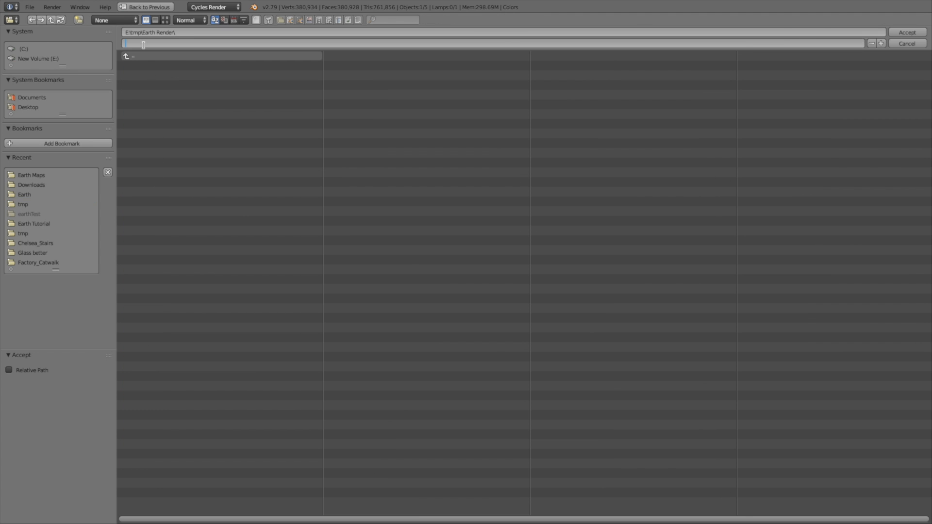
{"action": "key", "text": "Return"}
{"action": "key", "text": "Return"}
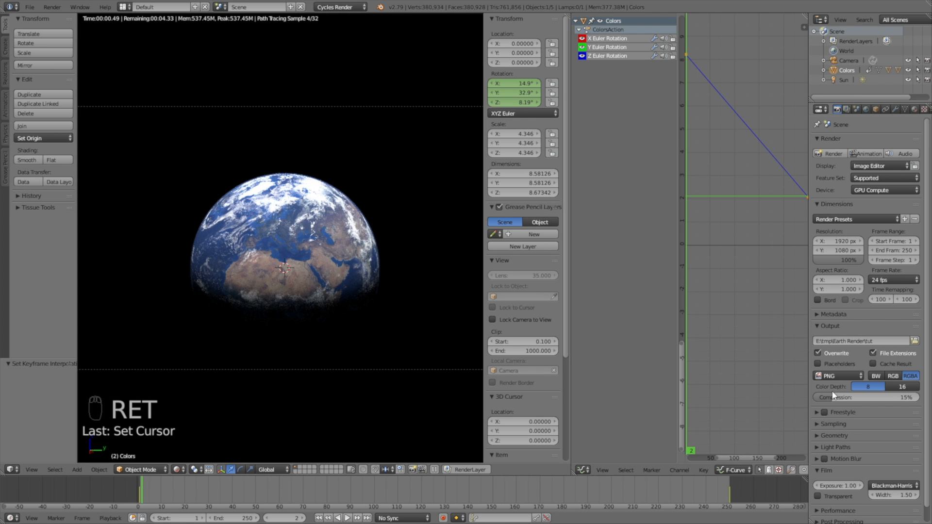
Step: Set the Cycles render samples to 200
{"action": "left_click", "coordinate": [835, 423]}
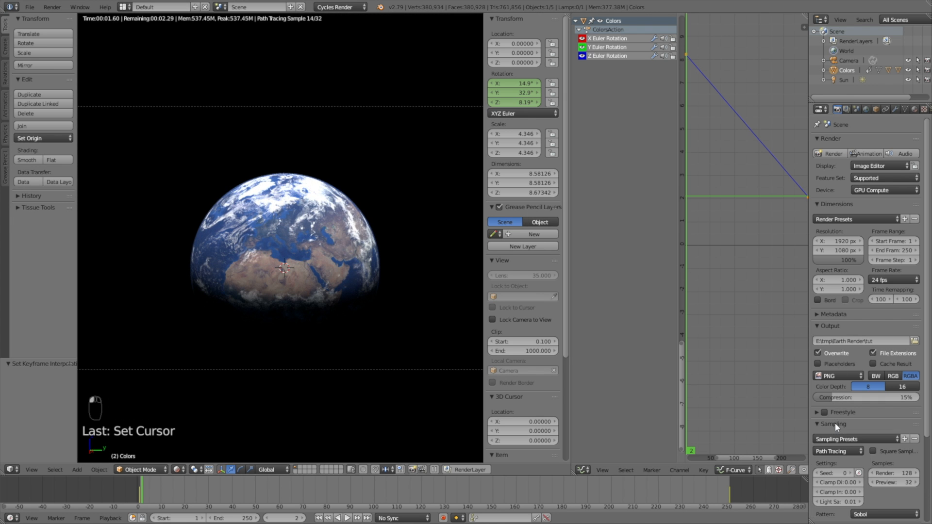
{"action": "left_click", "coordinate": [892, 474]}
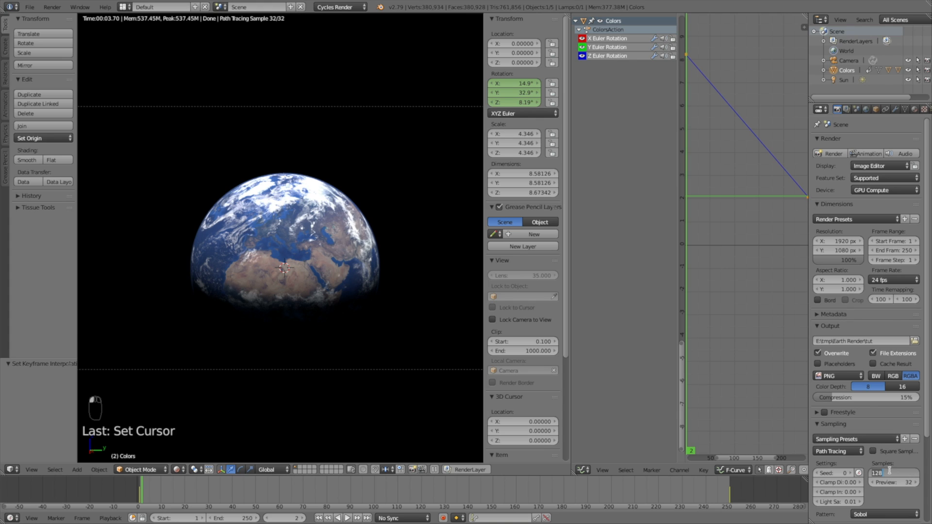
{"action": "type", "text": "200"}
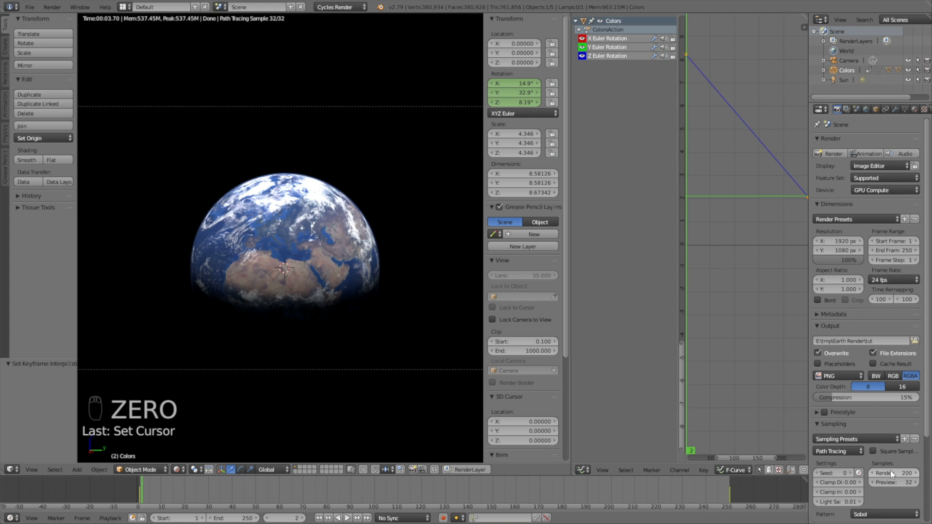
Step: Set the horizontal render tile size to 500 in the performance settings
{"action": "scroll", "coordinate": [890, 470], "scroll_direction": "down", "scroll_amount": 5}
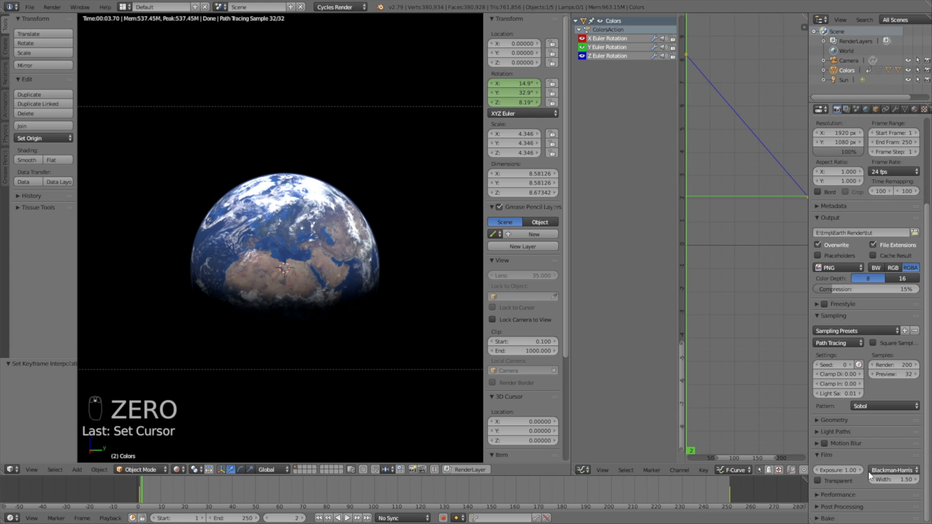
{"action": "left_click", "coordinate": [831, 494]}
{"action": "scroll", "coordinate": [842, 452], "scroll_direction": "down", "scroll_amount": 5}
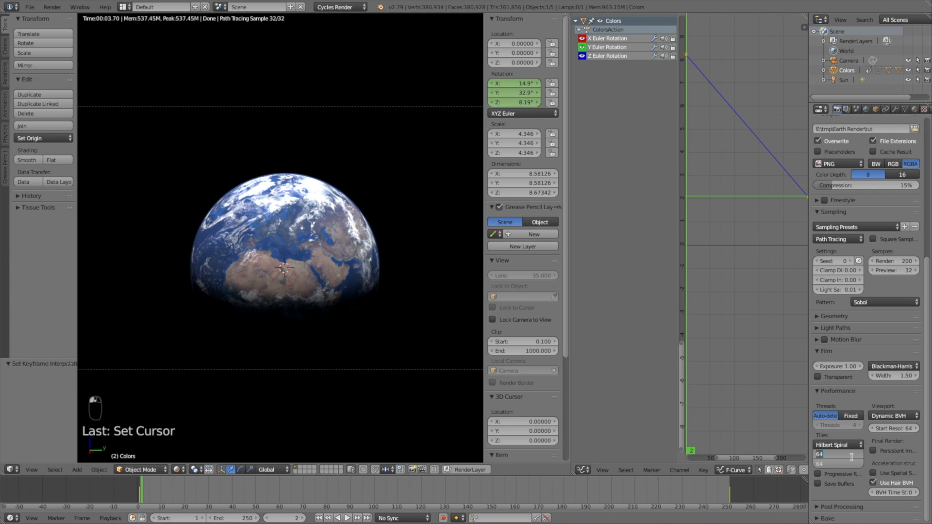
{"action": "type", "text": "00"}
{"action": "key", "text": "Return"}
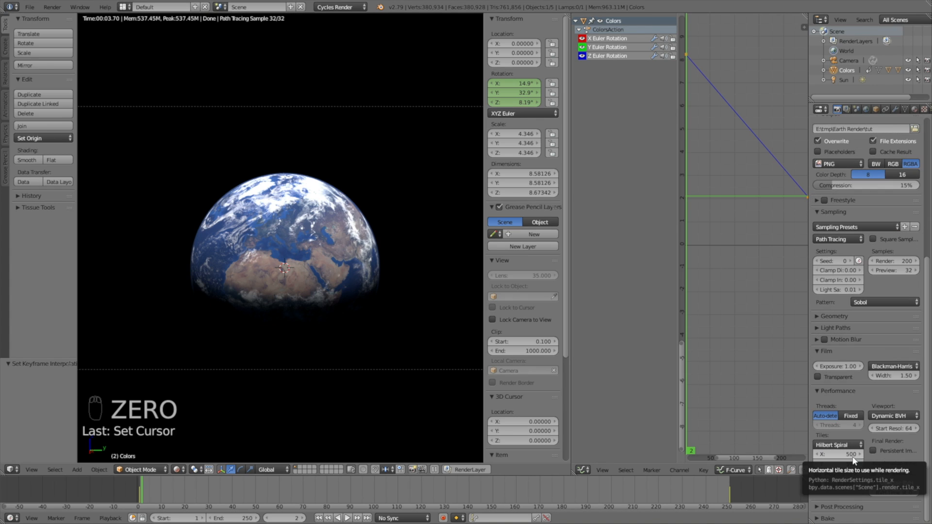
Step: Render the current frame as a still image and start rendering the full animation
{"action": "scroll", "coordinate": [874, 360], "scroll_direction": "up", "scroll_amount": 10}
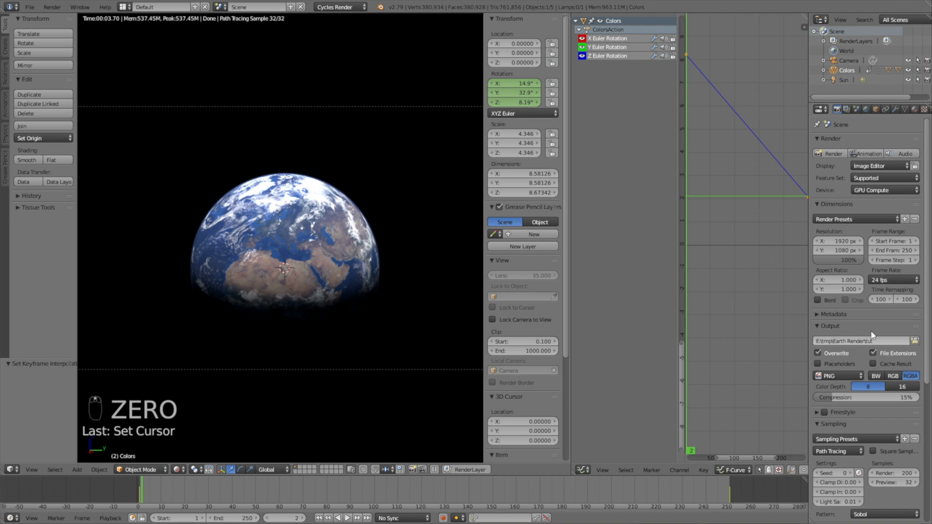
{"action": "left_click", "coordinate": [830, 153]}
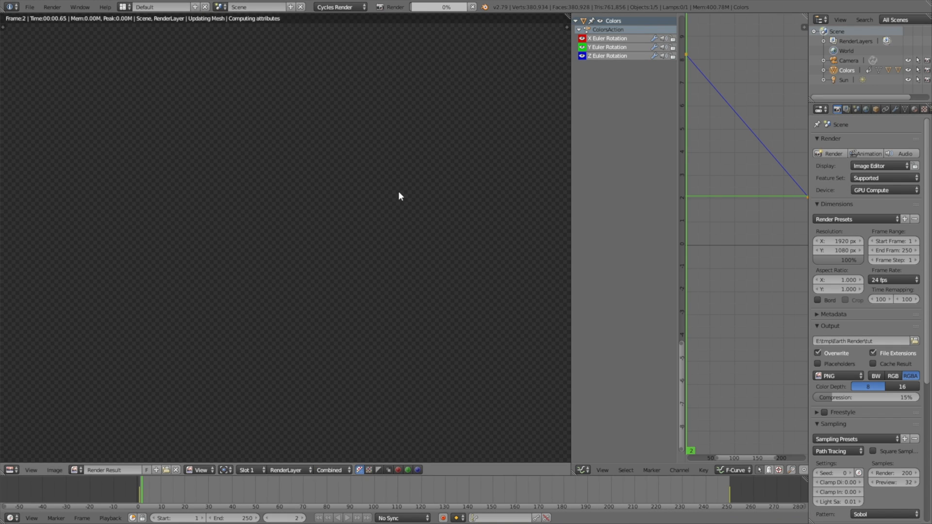
{"action": "scroll", "coordinate": [334, 208], "scroll_direction": "down", "scroll_amount": 1}
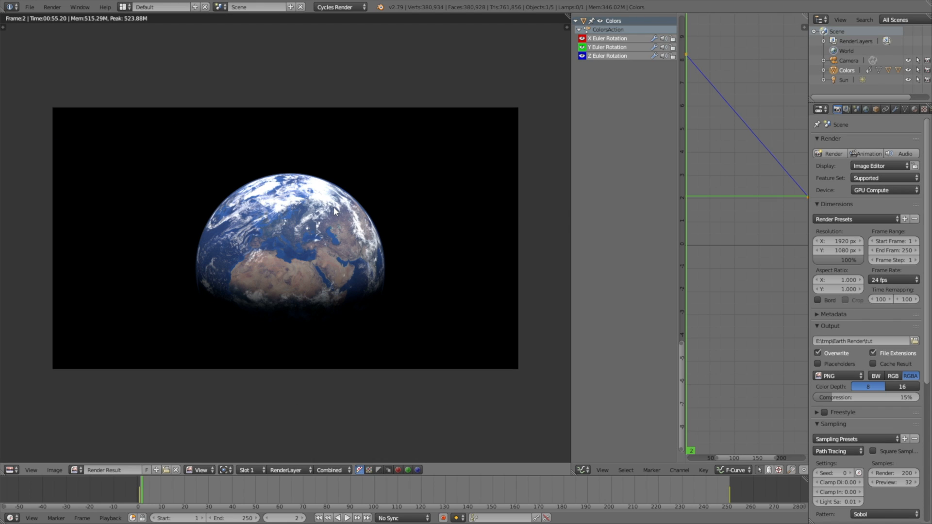
{"action": "left_click", "coordinate": [858, 154]}
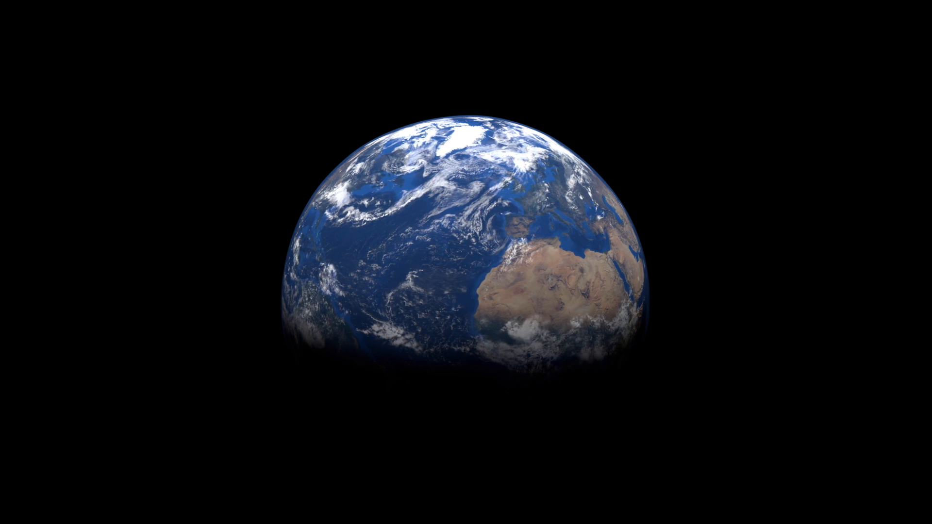